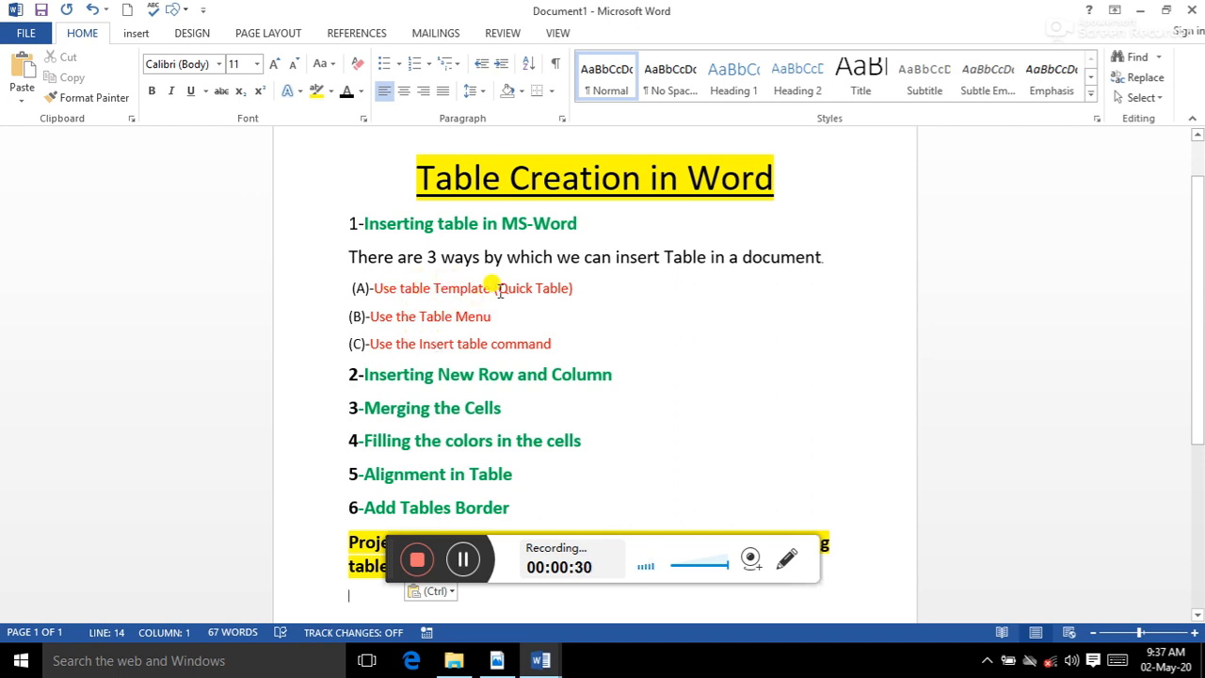
# Insert the "With Subheads 2" quick table on a new line below item (A), "Use table Template (Quick Table)".
pyautogui.click(579, 293)
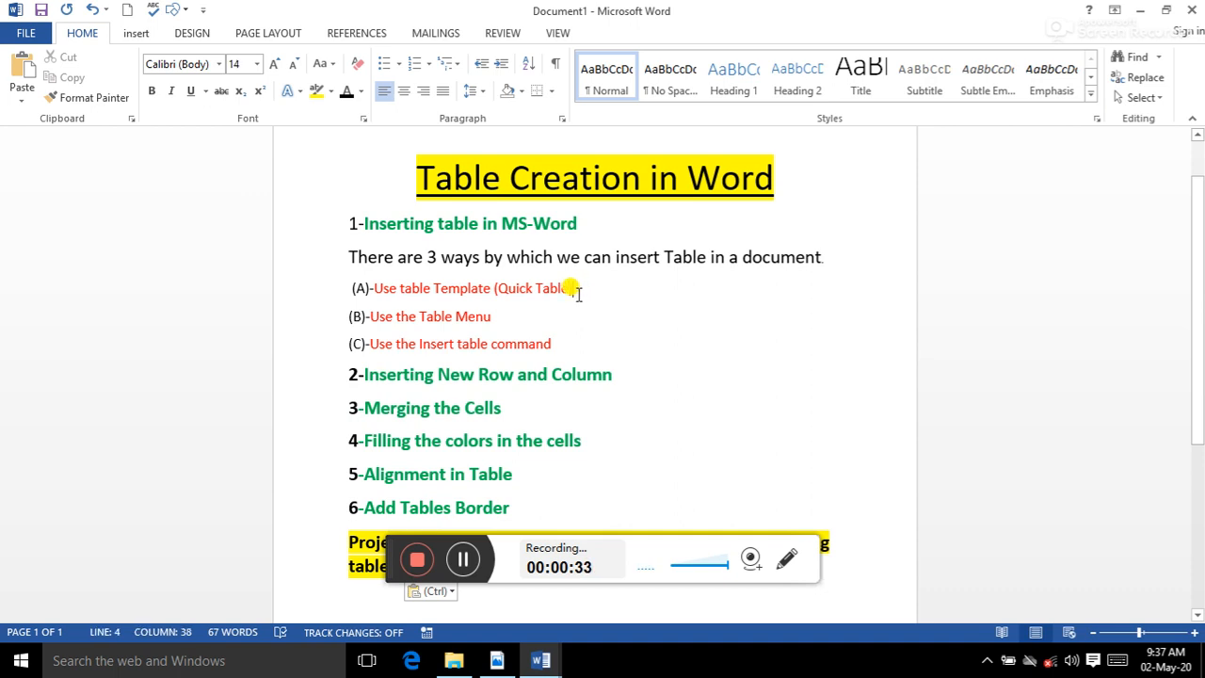
pyautogui.press('Return')
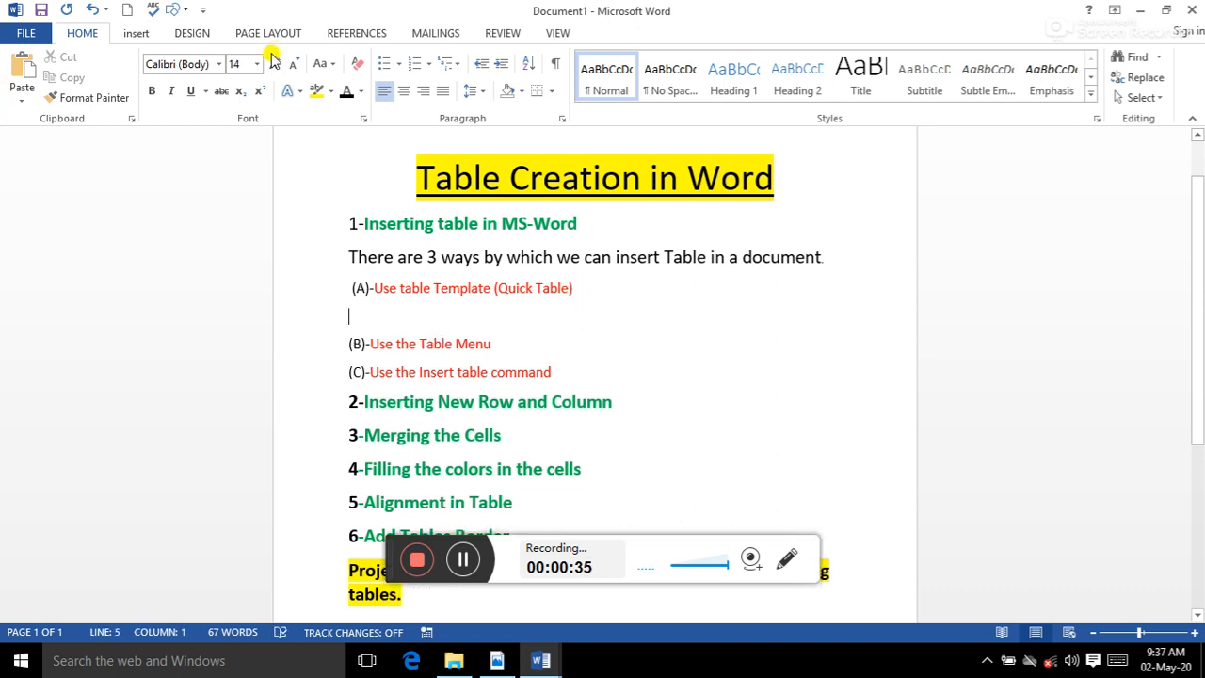
pyautogui.click(132, 34)
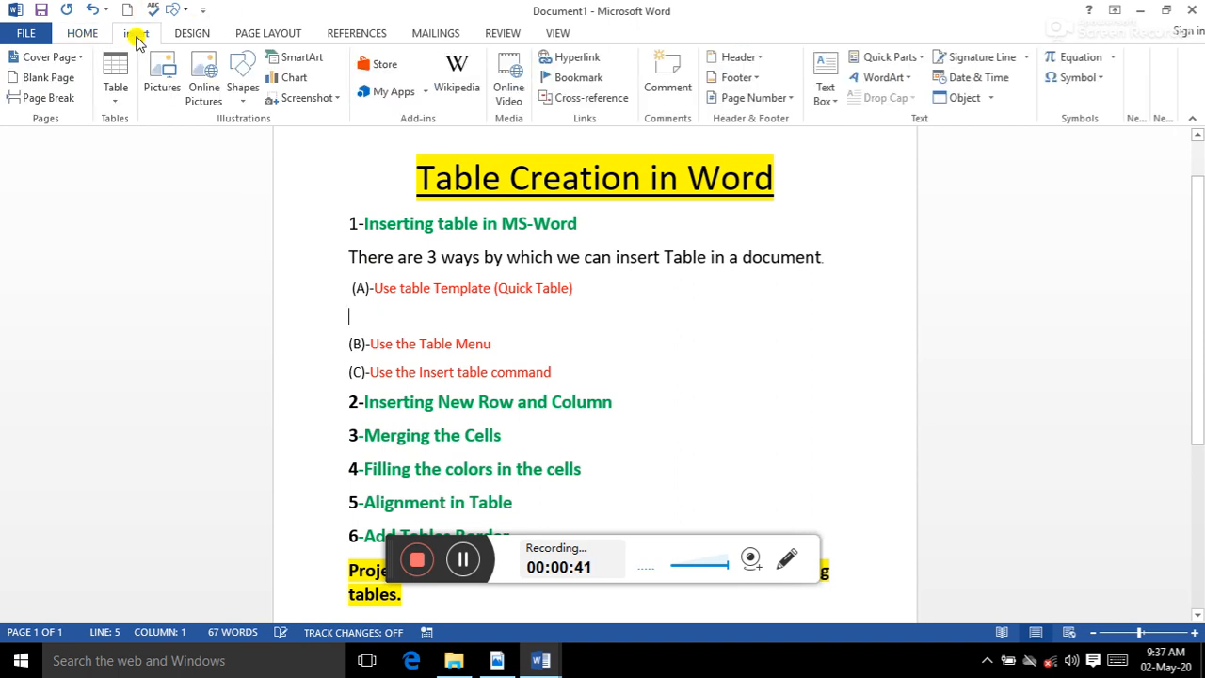
pyautogui.click(115, 97)
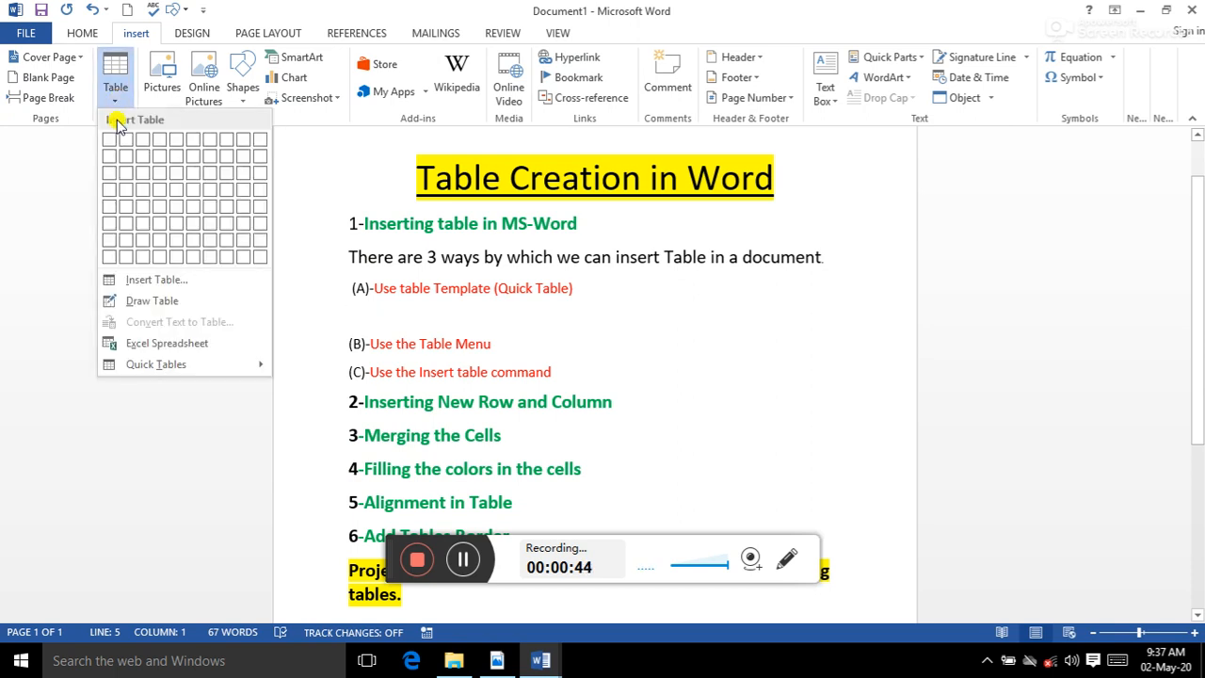
pyautogui.moveTo(138, 370)
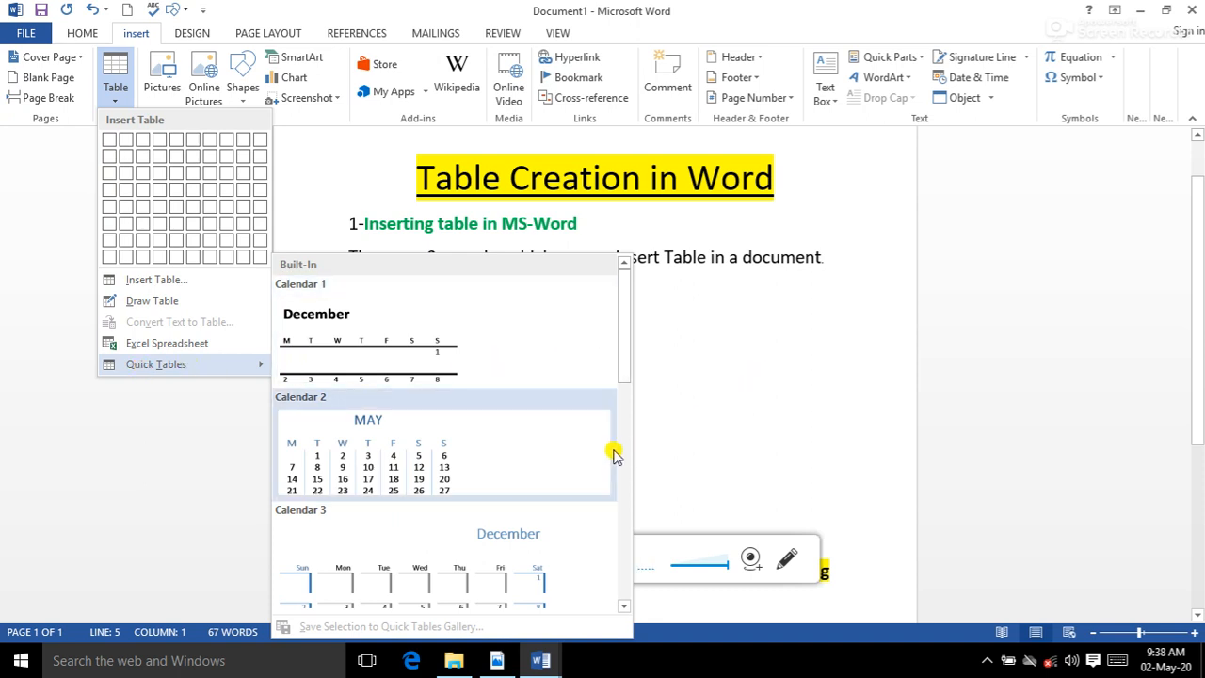
pyautogui.scroll(-3, 628, 463)
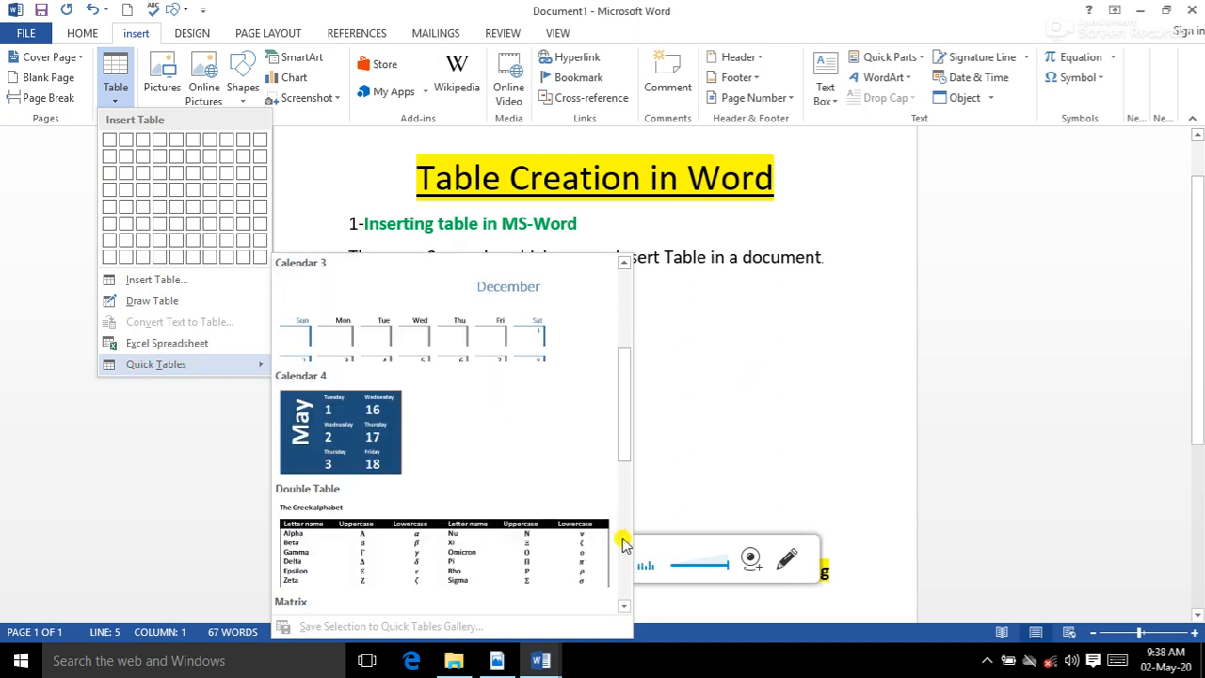
pyautogui.scroll(-3, 626, 538)
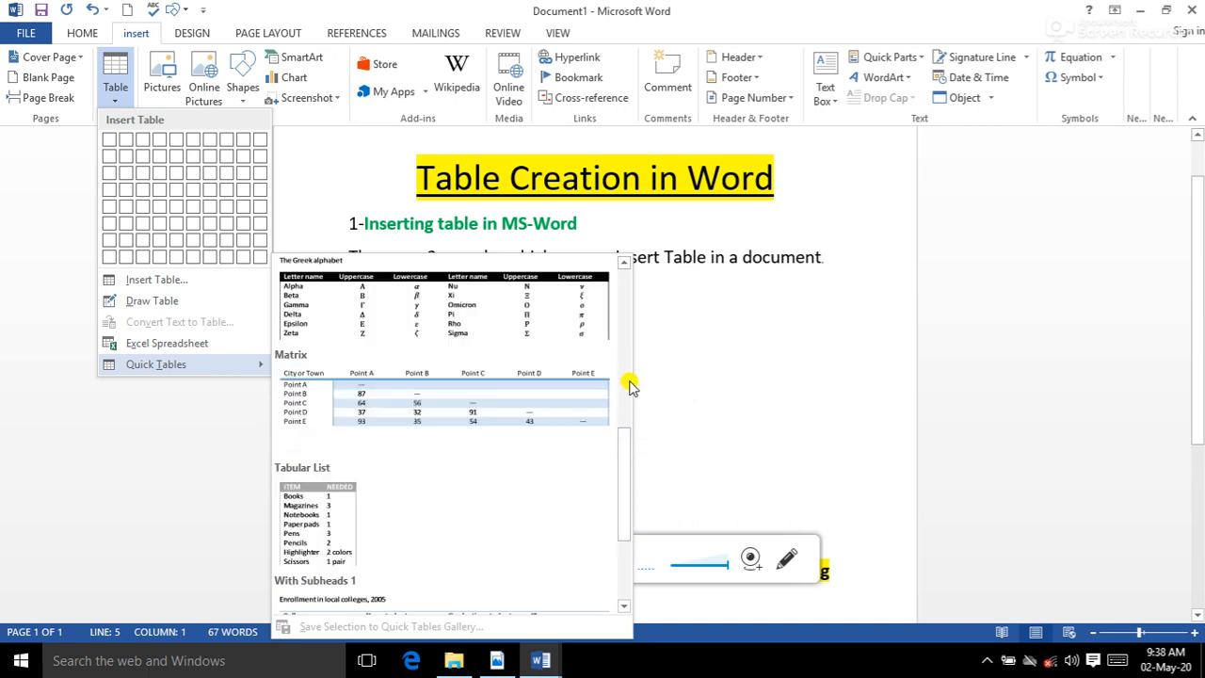
pyautogui.scroll(3, 625, 340)
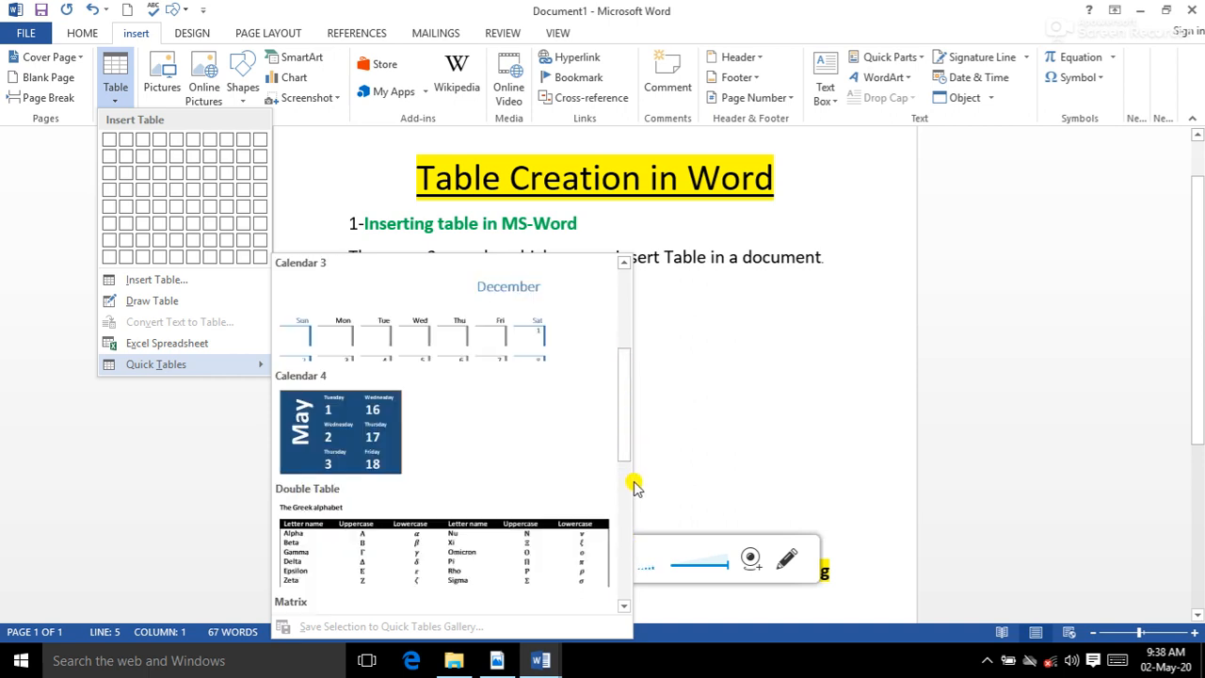
pyautogui.scroll(-3, 629, 509)
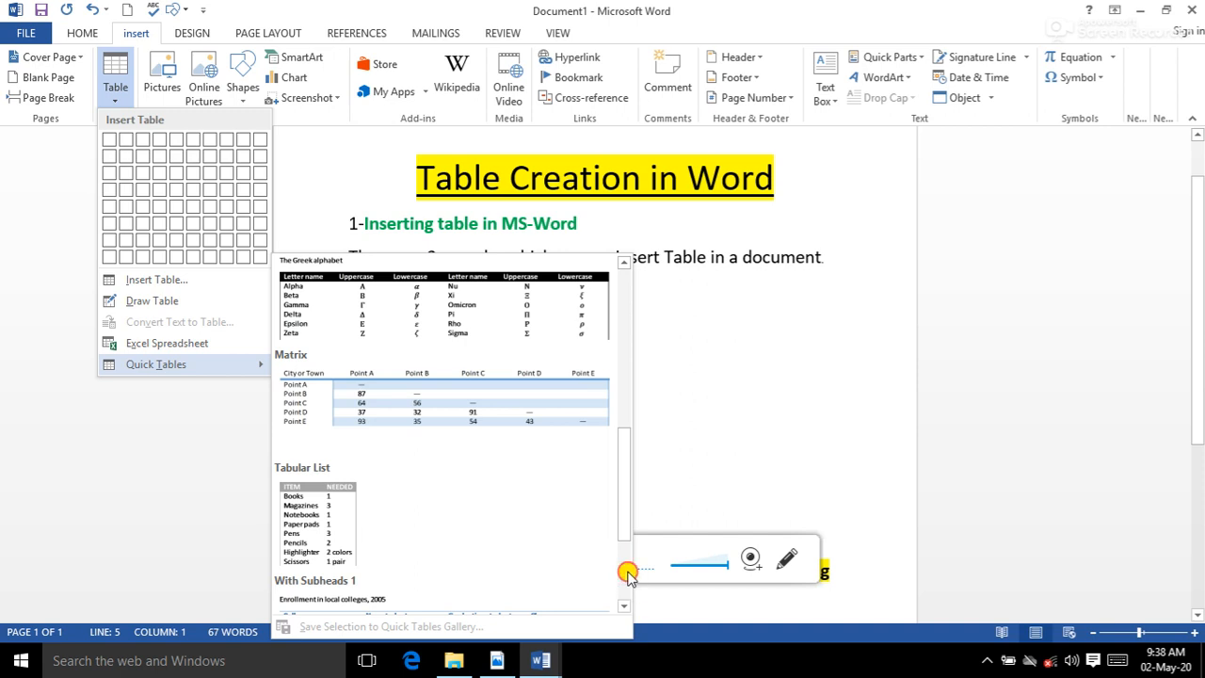
pyautogui.scroll(-3, 628, 573)
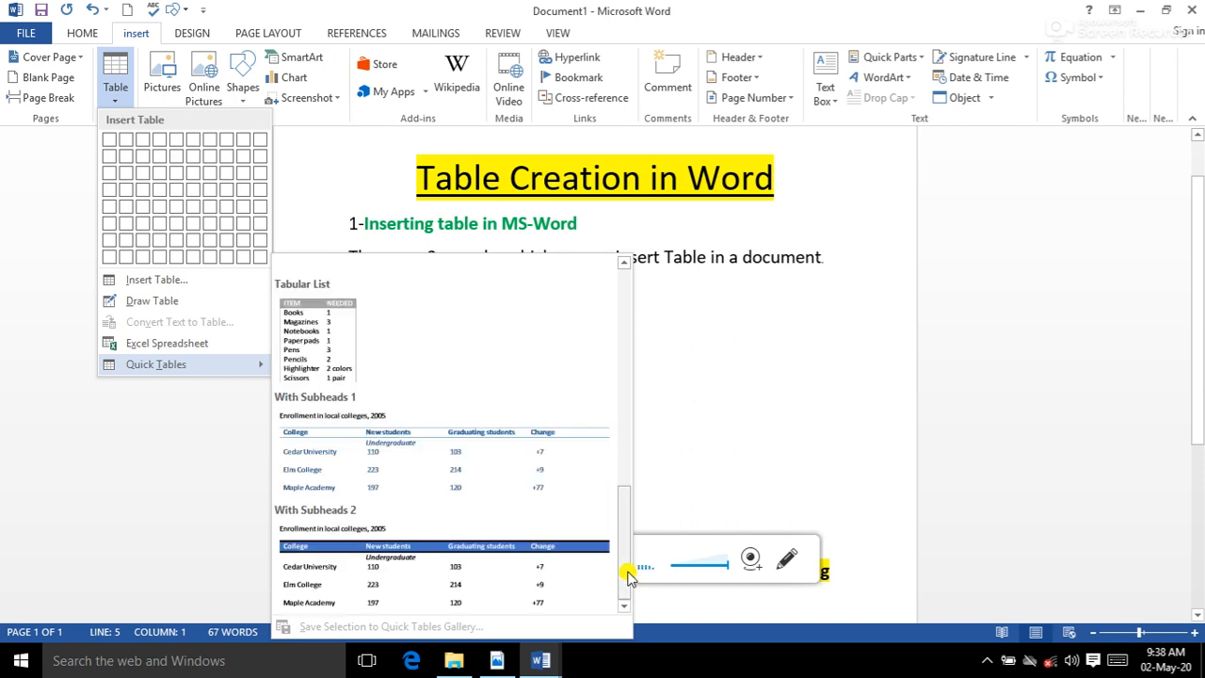
pyautogui.click(439, 542)
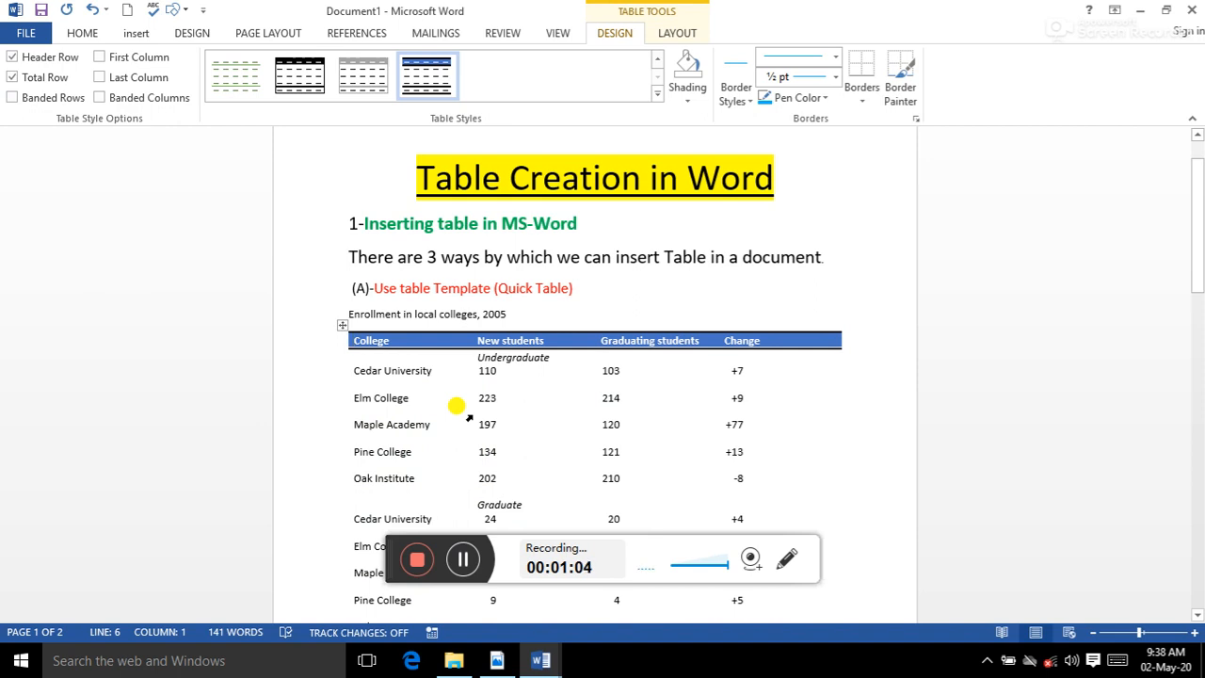
# Replace the undergraduate New students value for Elm College with "mmgs".
pyautogui.click(406, 325)
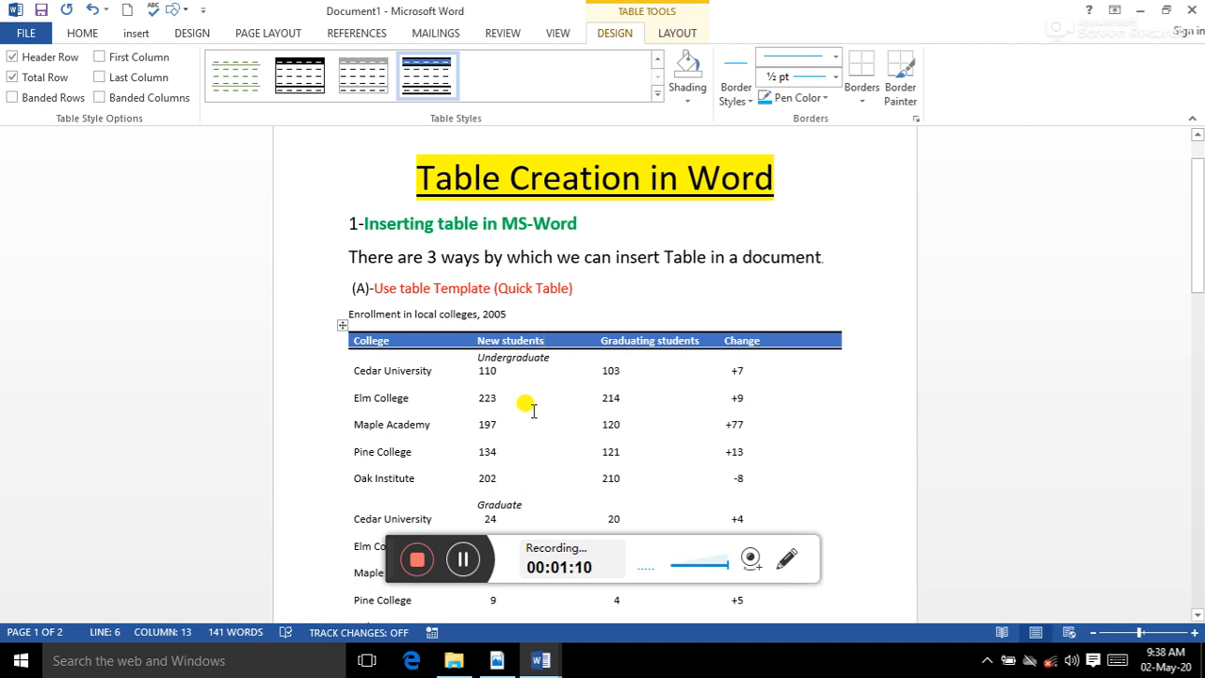
pyautogui.click(495, 398)
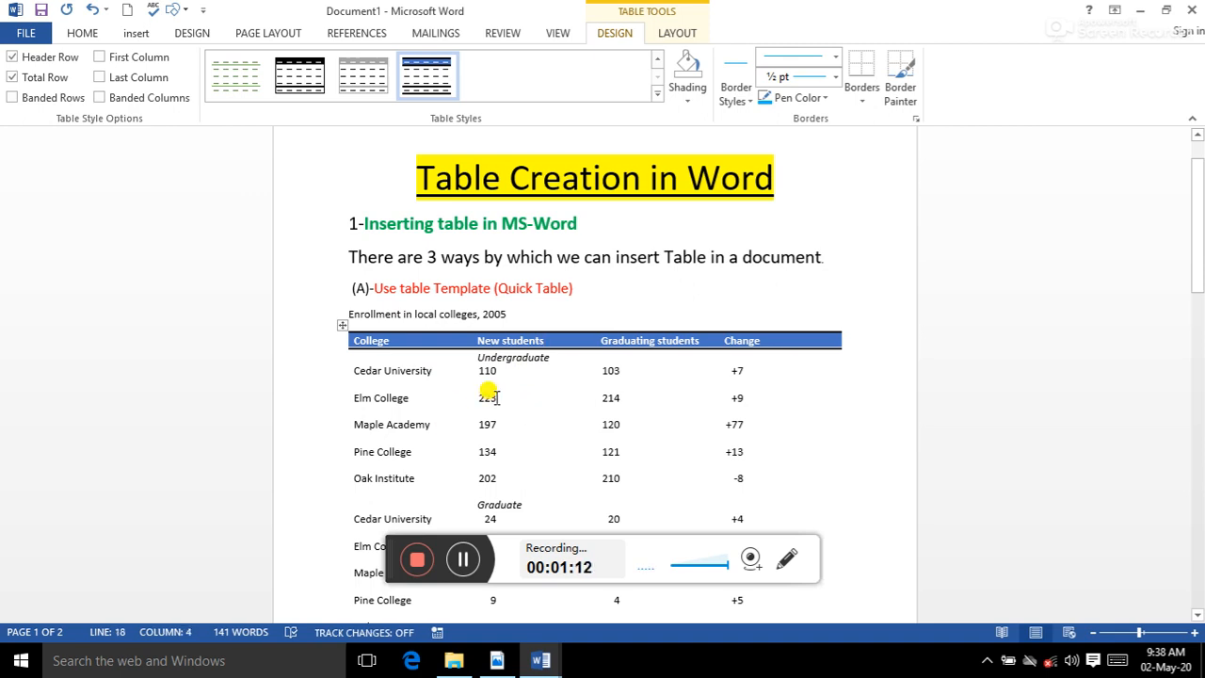
pyautogui.press('BackSpace')
pyautogui.press('BackSpace')
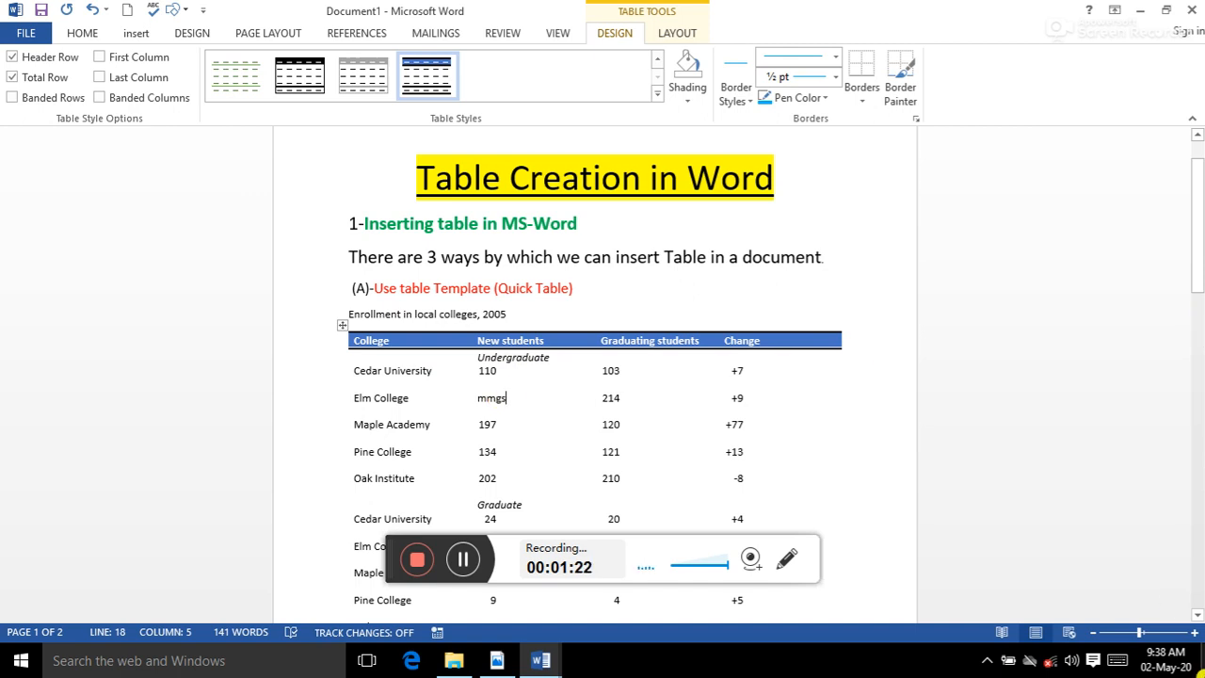
# Insert a table of 10 columns by 8 rows on a new line below item (B), "Use the Table Menu", using the size grid.
pyautogui.click(1197, 615)
pyautogui.click(1197, 615)
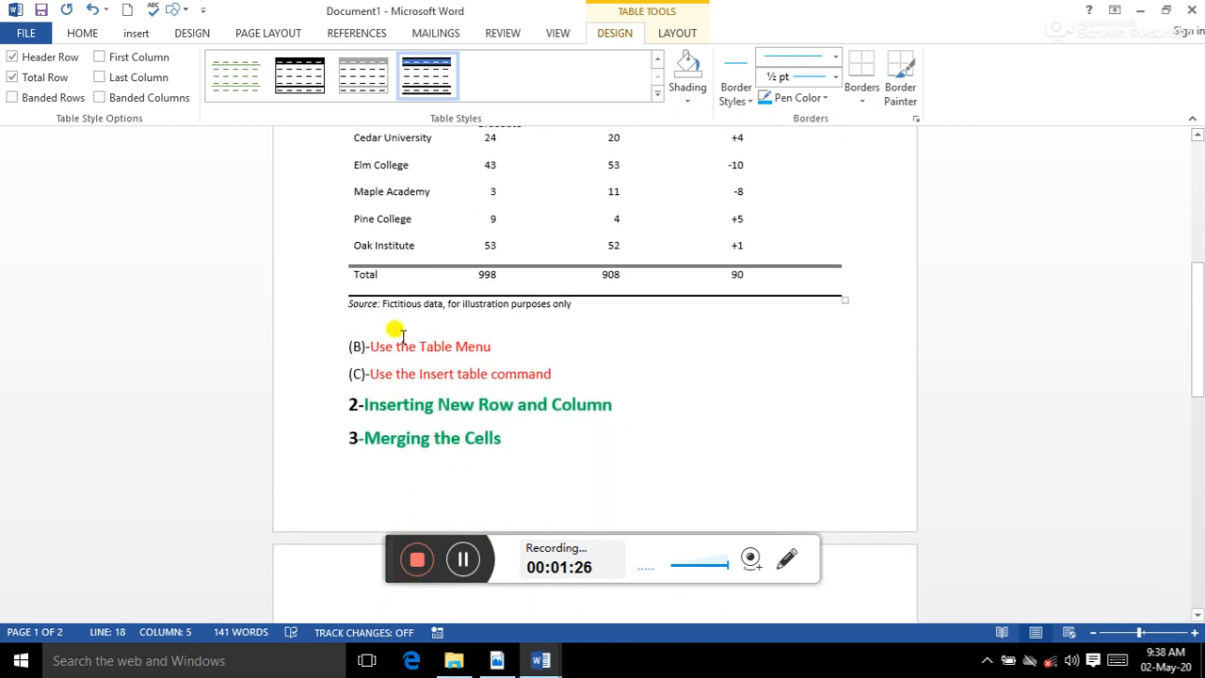
pyautogui.click(486, 345)
pyautogui.press('Return')
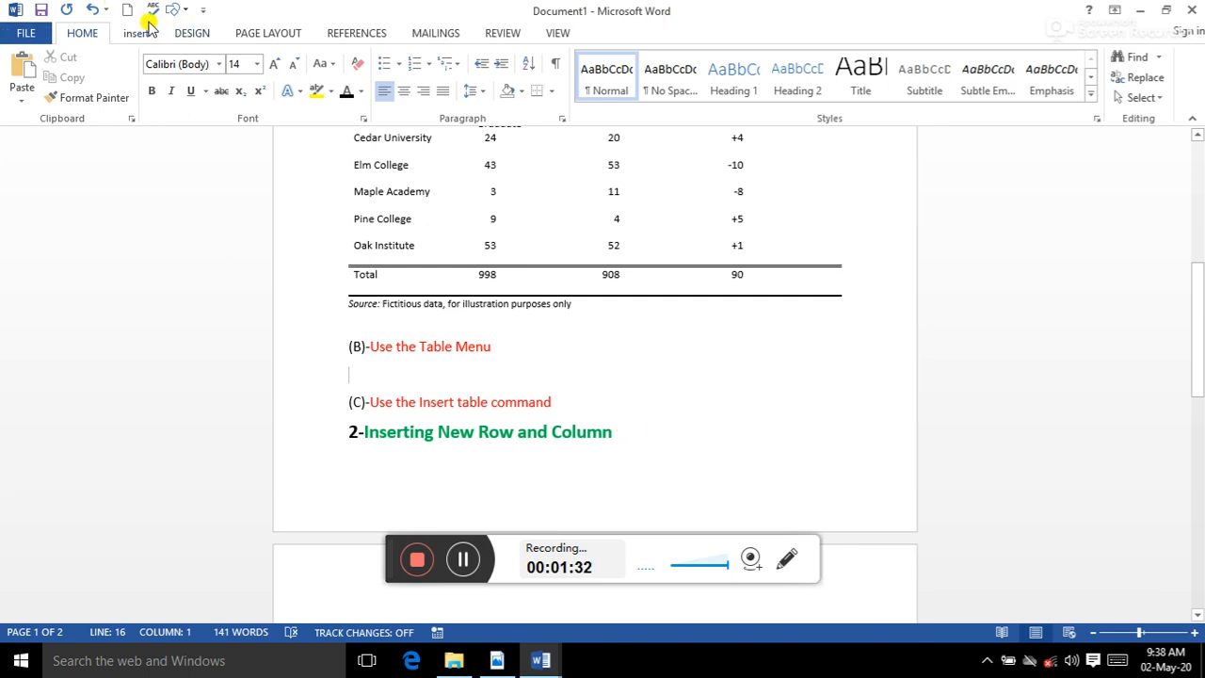
pyautogui.click(146, 38)
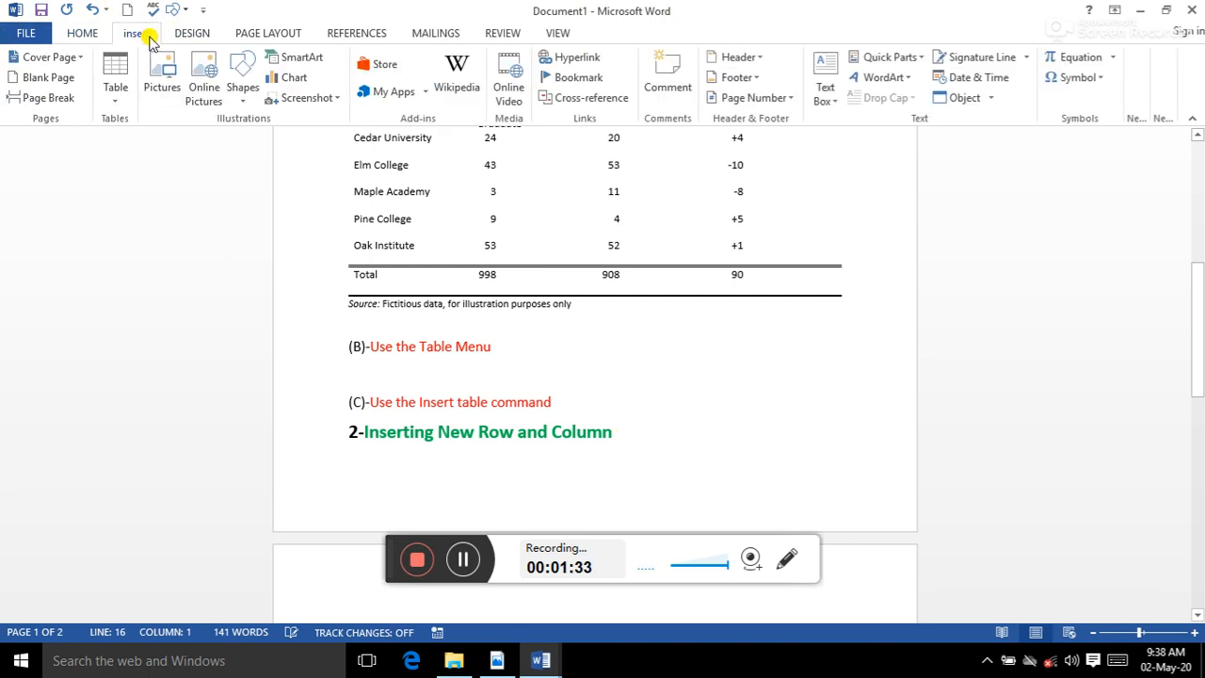
pyautogui.click(116, 94)
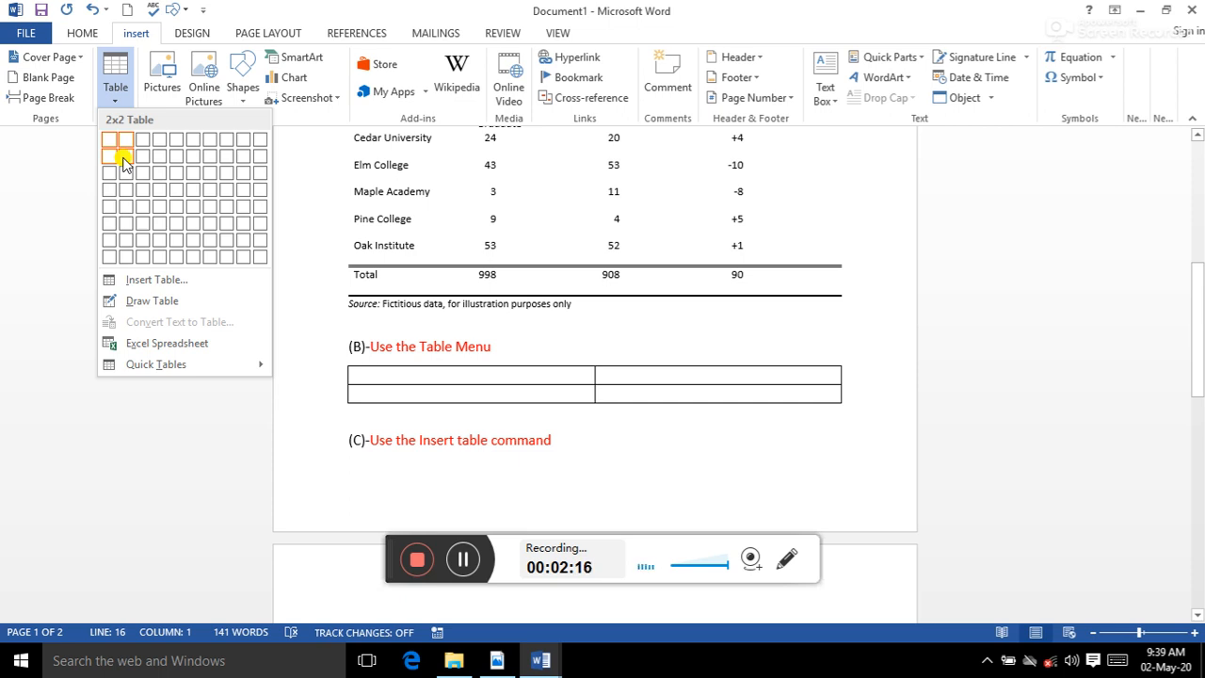
pyautogui.click(257, 263)
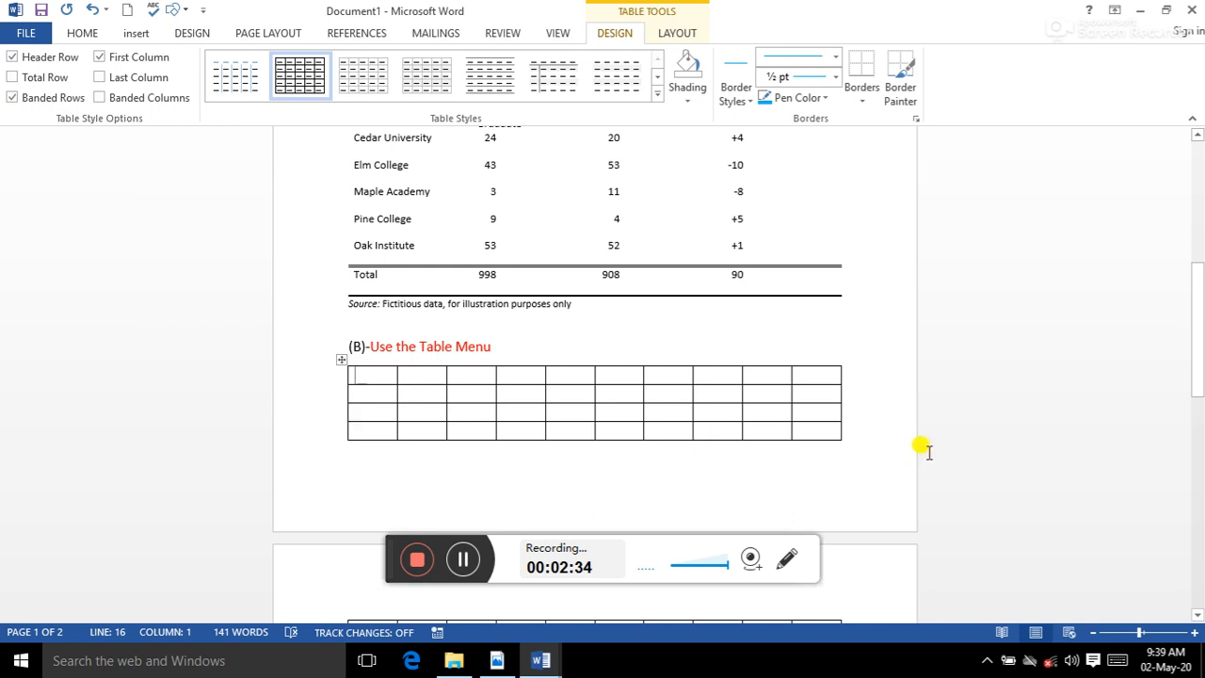
# Insert a table with 8 columns and 7 rows on a new line below item (C), using the Insert Table command.
pyautogui.moveTo(1204, 335); pyautogui.dragTo(1198, 407)
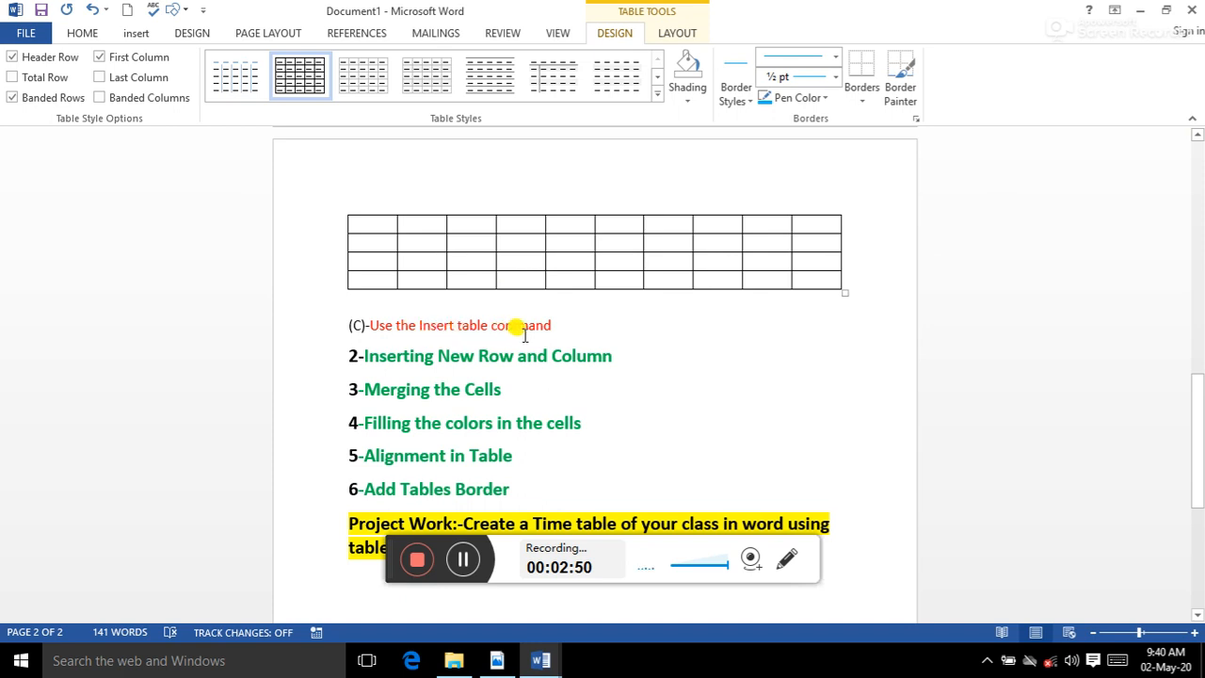
pyautogui.click(563, 324)
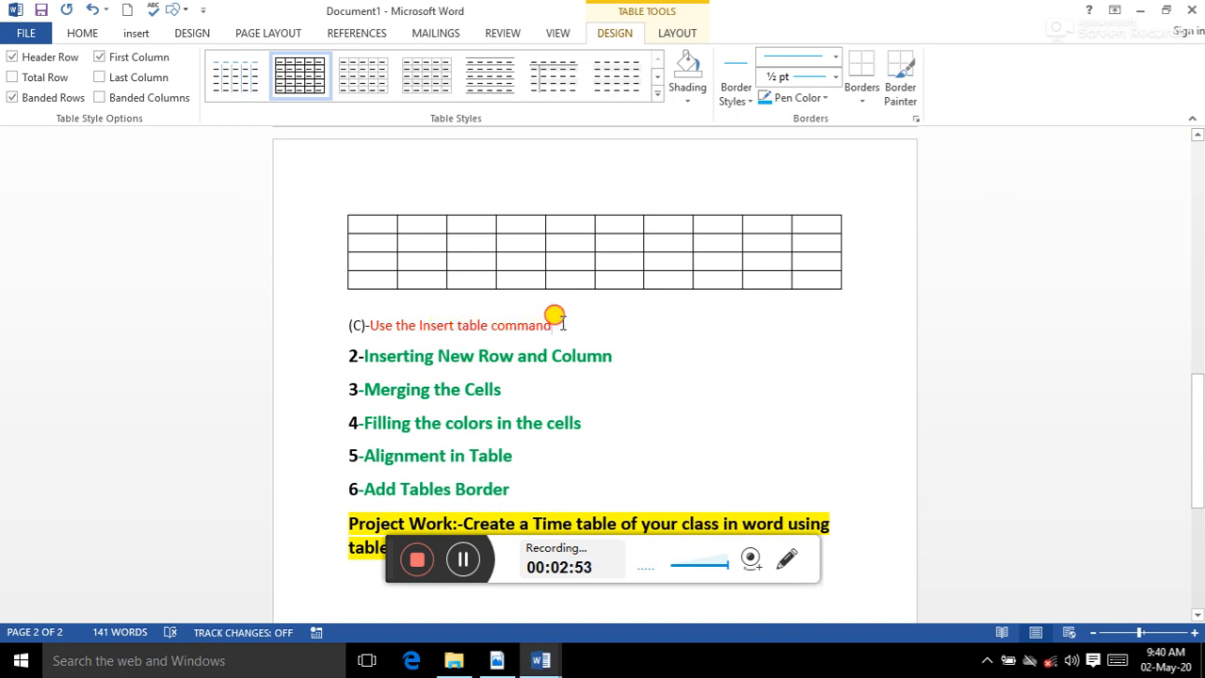
pyautogui.press('Return')
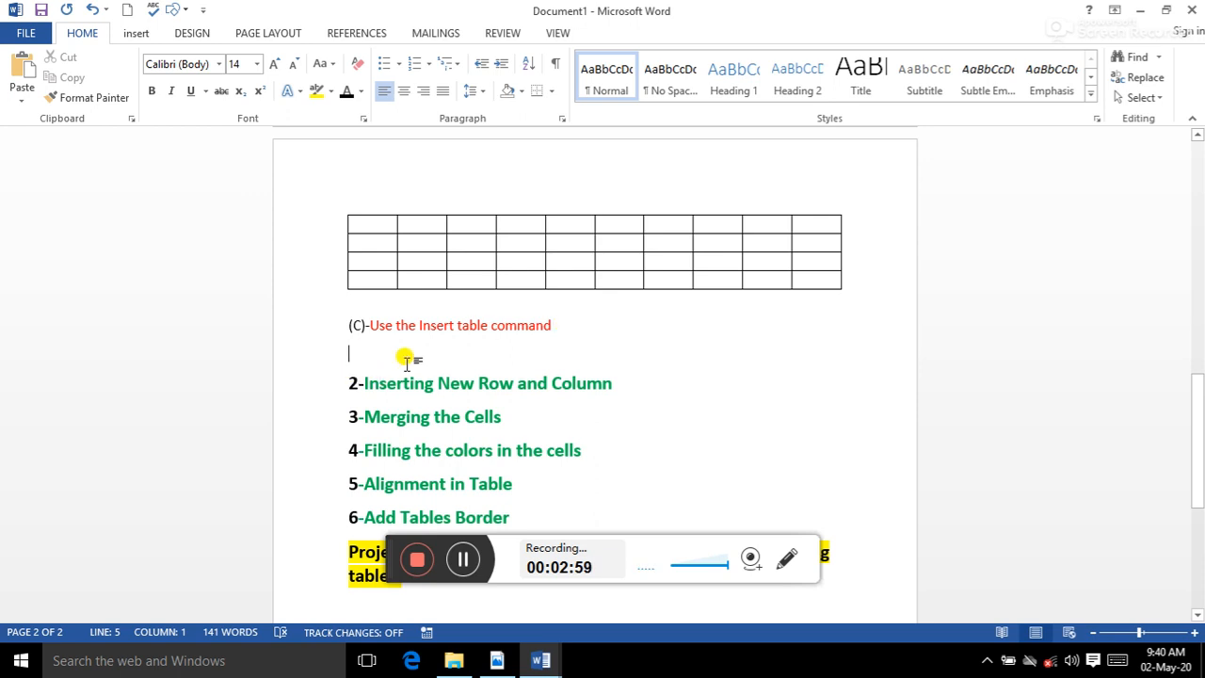
pyautogui.click(136, 34)
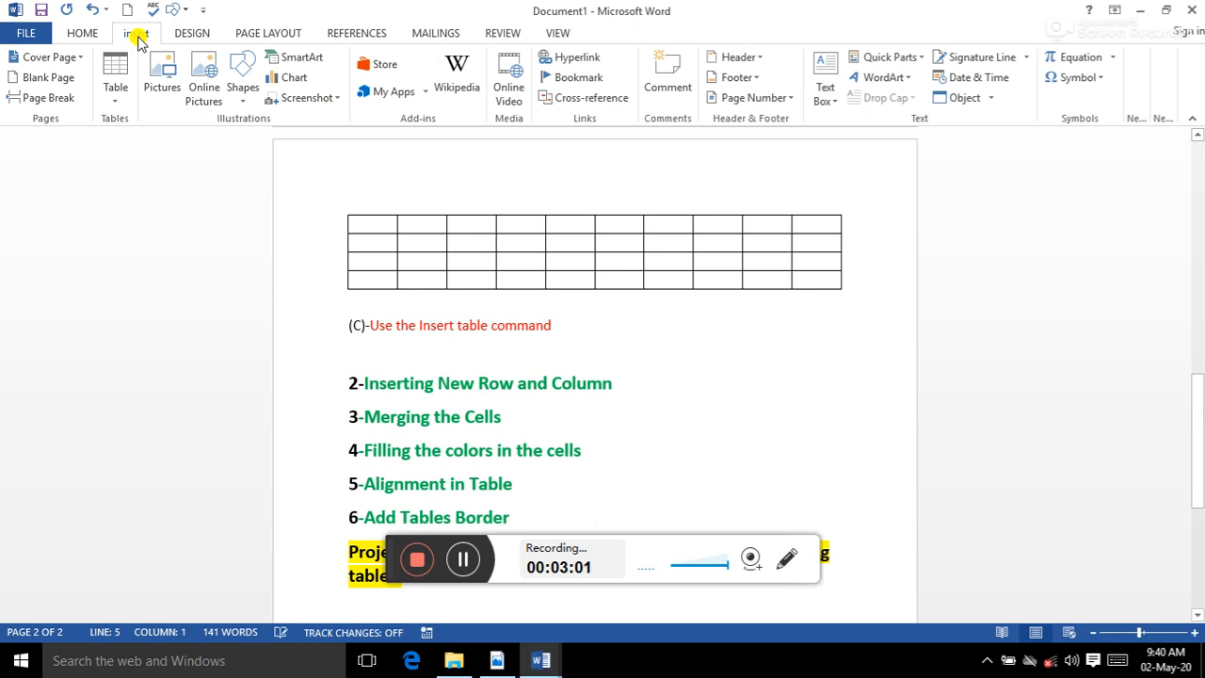
pyautogui.click(109, 98)
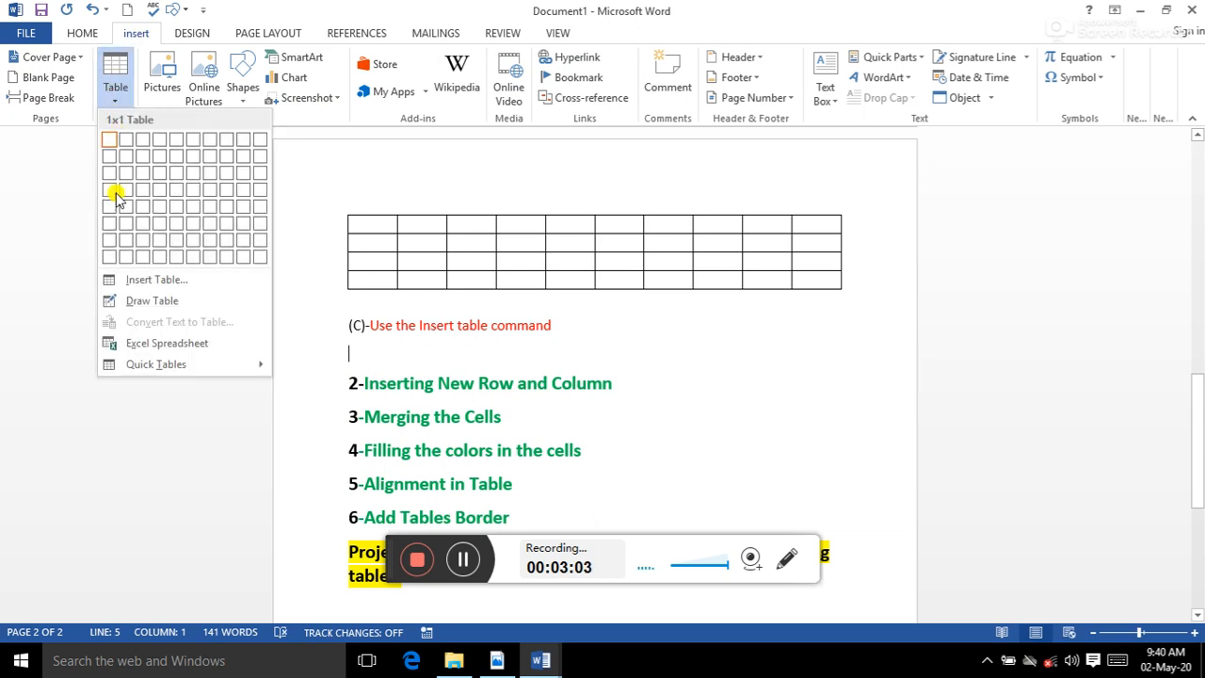
pyautogui.click(141, 279)
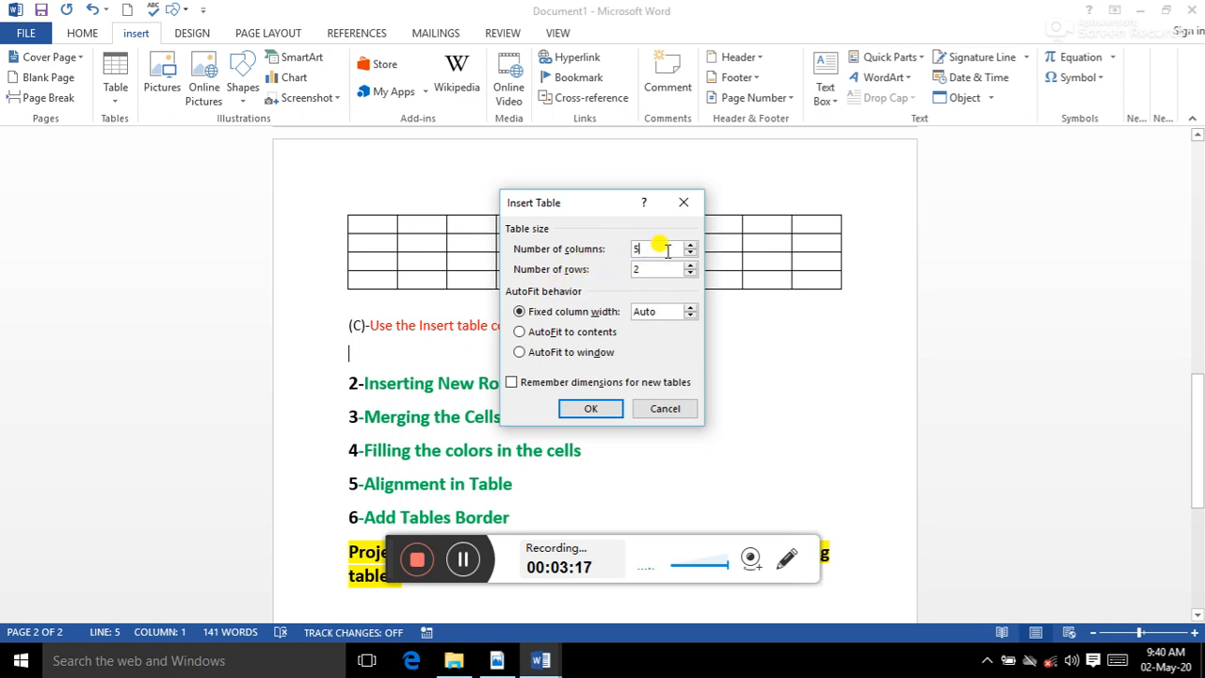
pyautogui.press('BackSpace')
pyautogui.write('8')
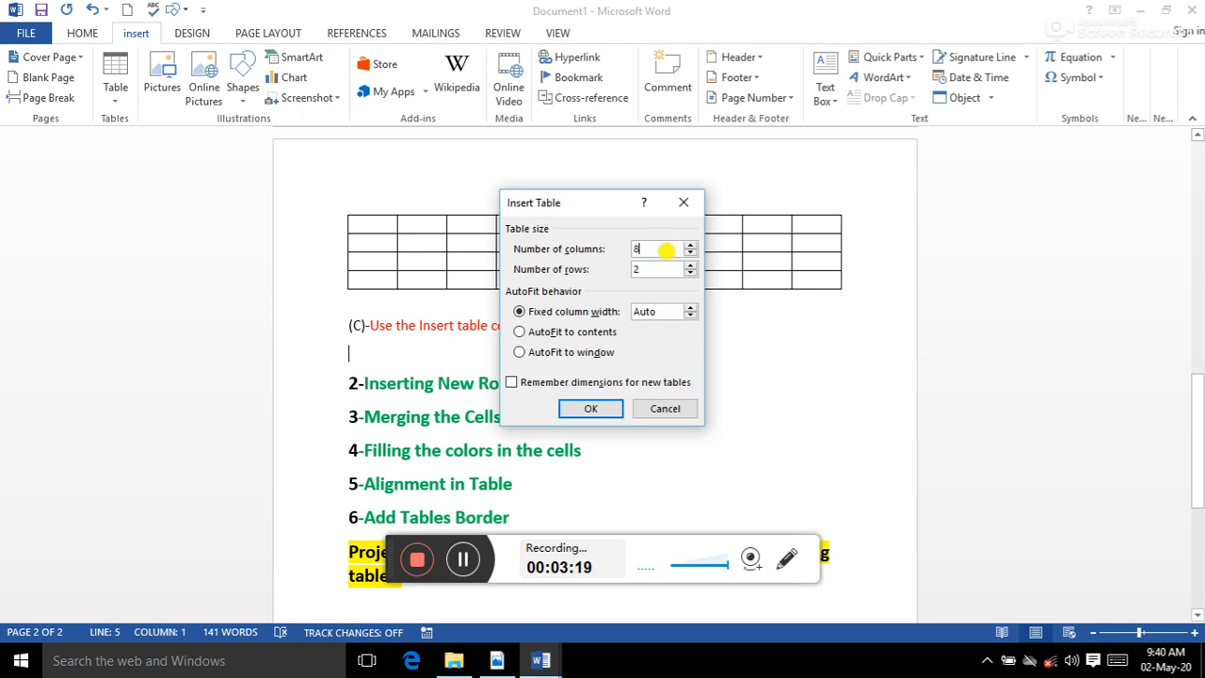
pyautogui.click(647, 277)
pyautogui.press('BackSpace')
pyautogui.write('7')
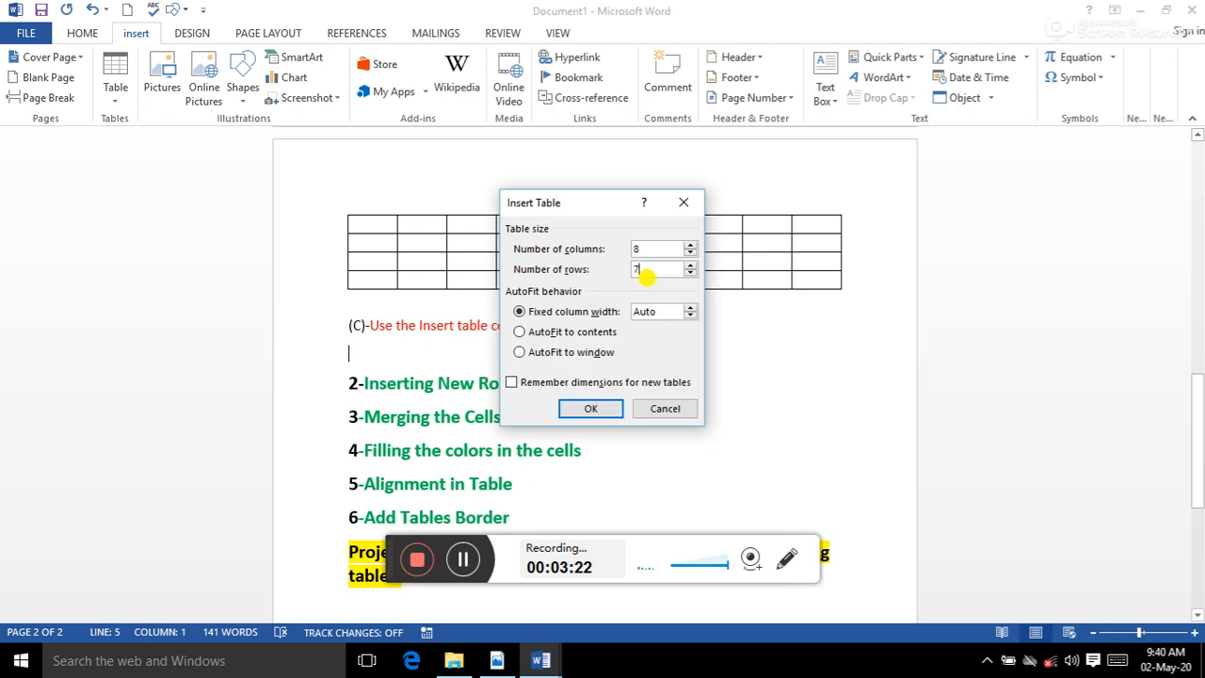
pyautogui.click(585, 412)
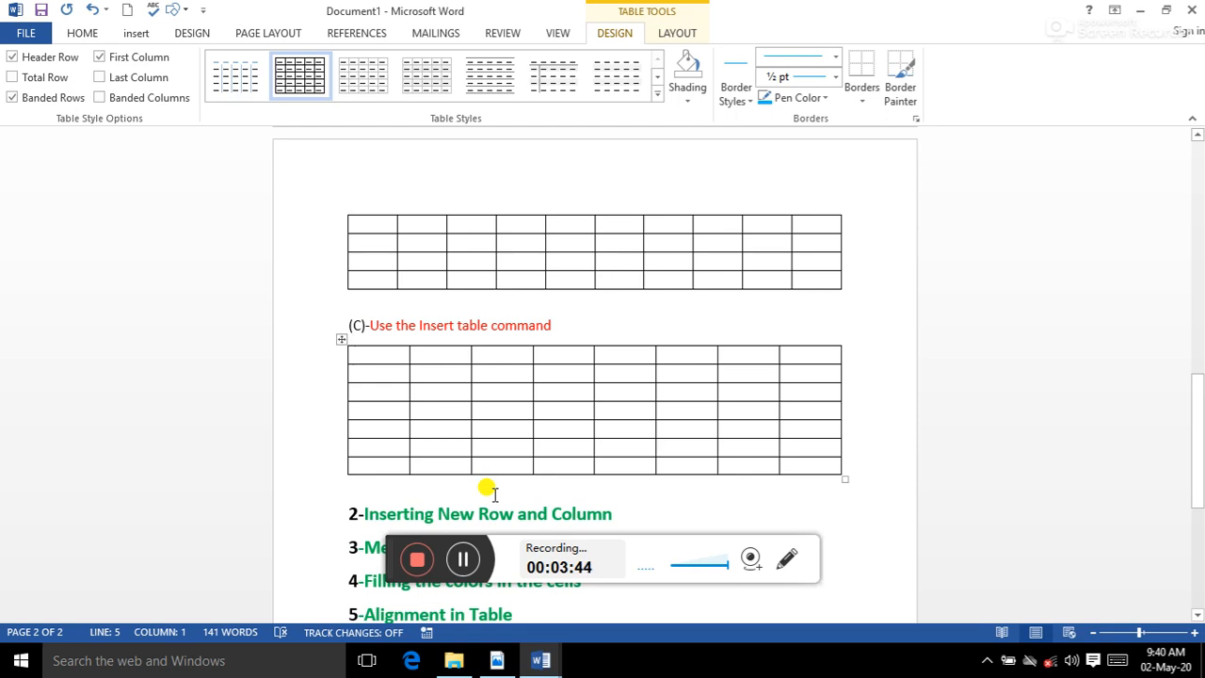
# Insert a table of 3 columns by 2 rows on a new line below the heading "2-Inserting New Row and Column".
pyautogui.moveTo(1197, 428); pyautogui.dragTo(1197, 196)
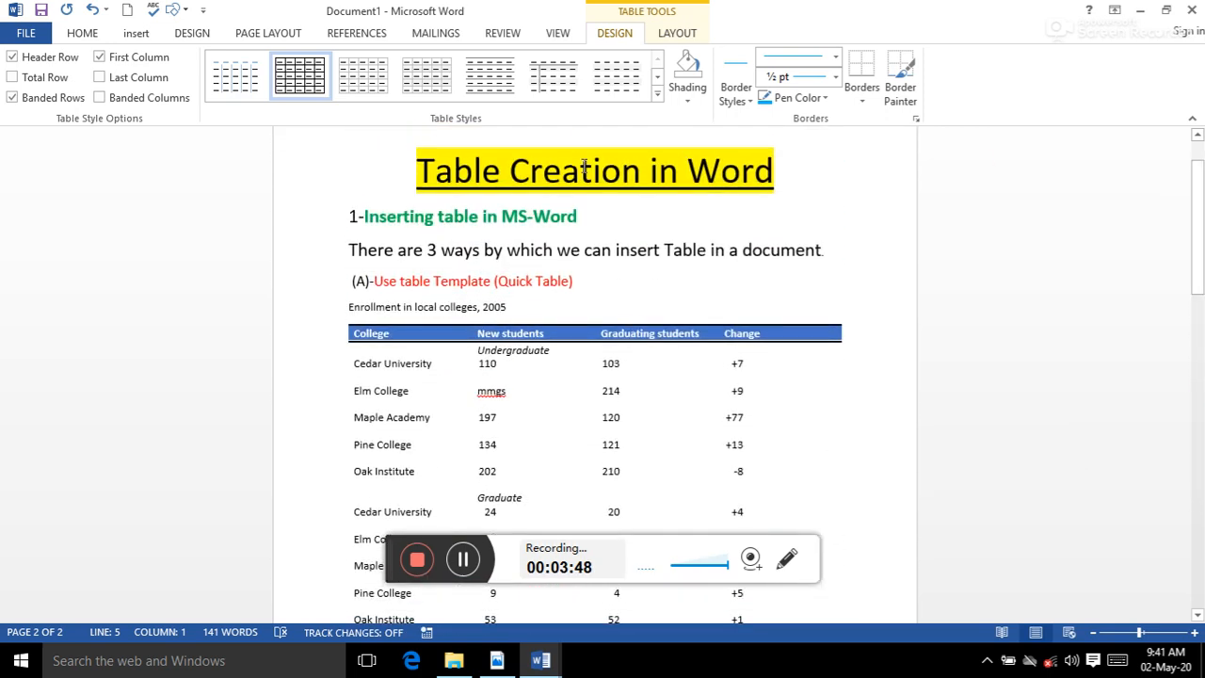
pyautogui.moveTo(1197, 278); pyautogui.dragTo(1199, 525)
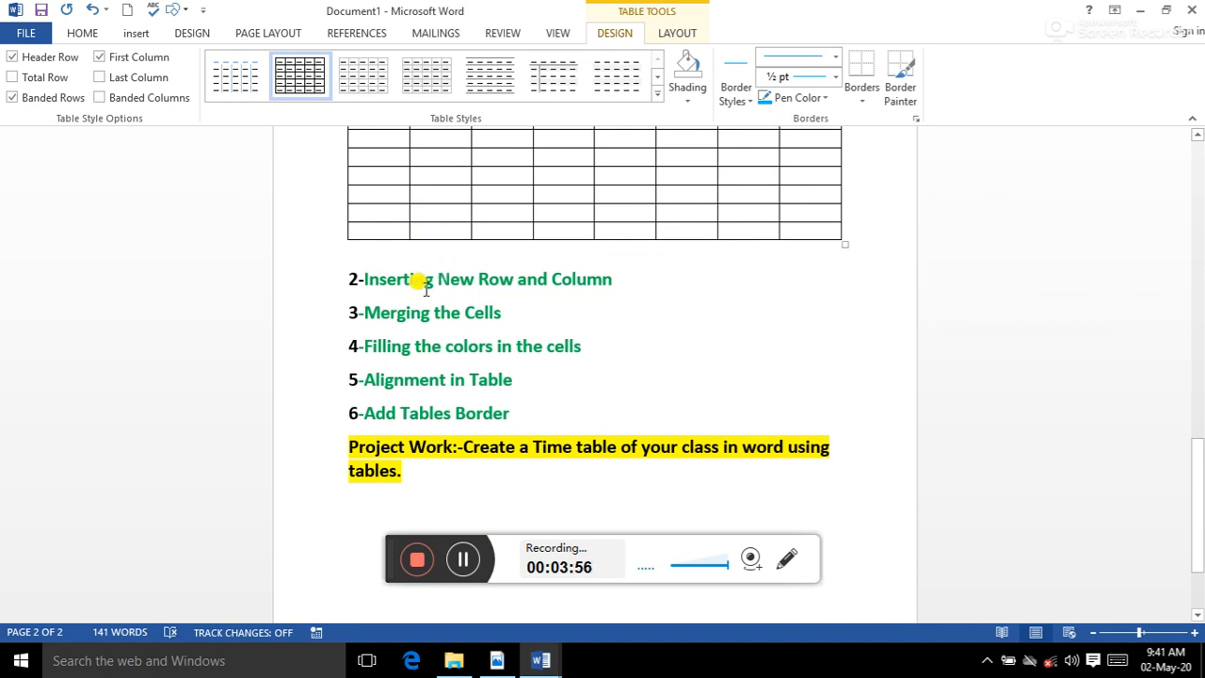
pyautogui.click(617, 280)
pyautogui.press('Return')
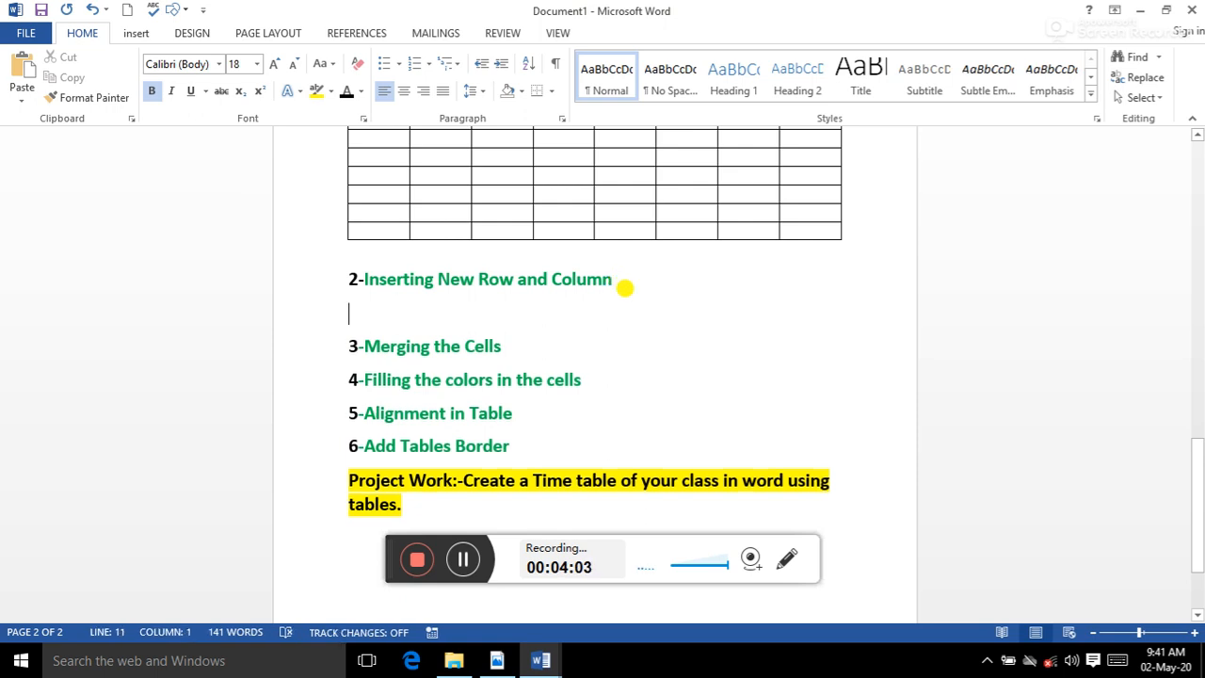
pyautogui.click(135, 33)
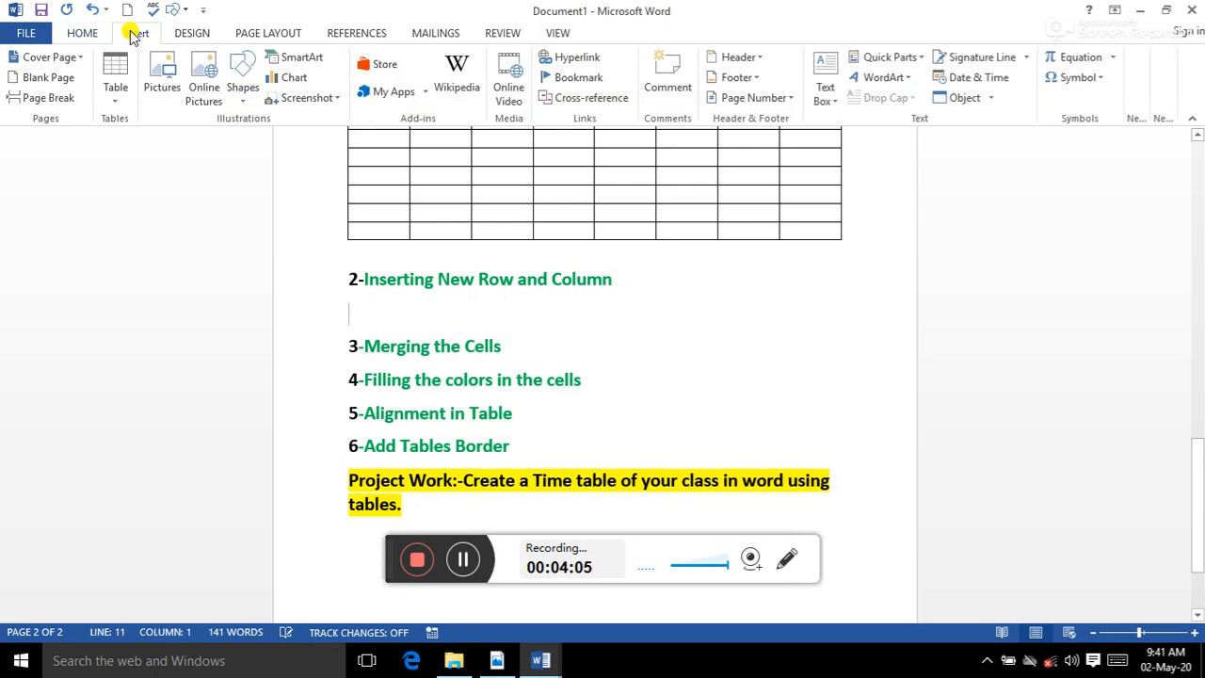
pyautogui.click(115, 89)
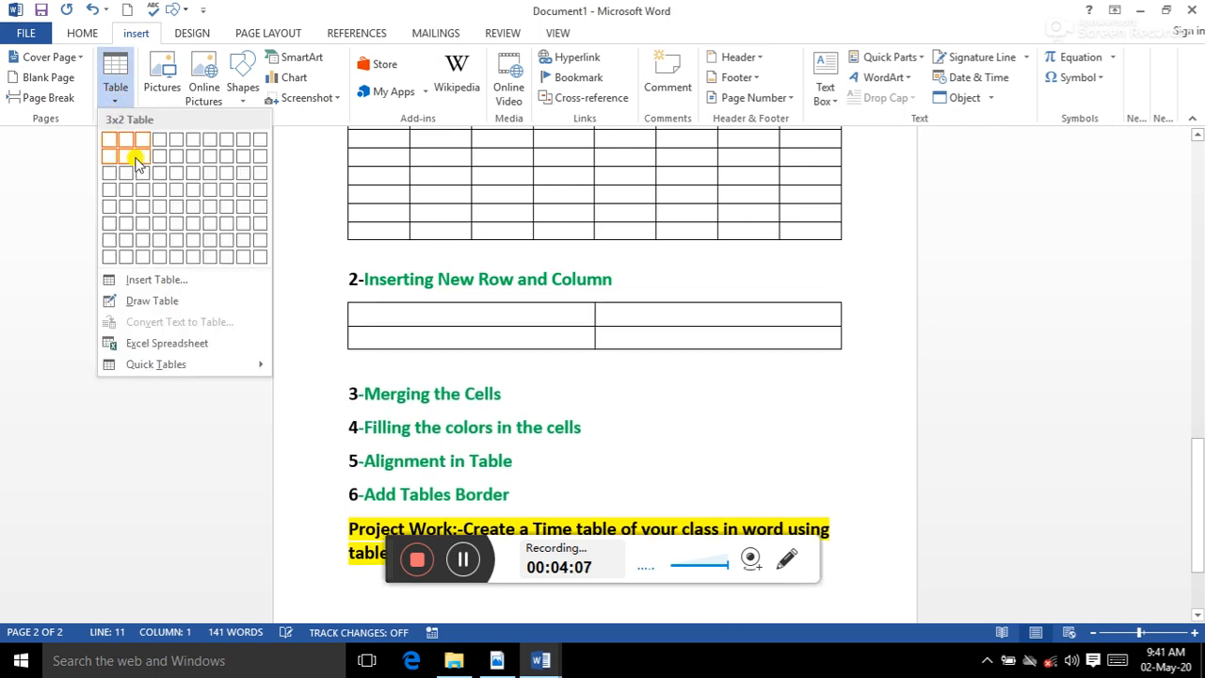
pyautogui.click(142, 156)
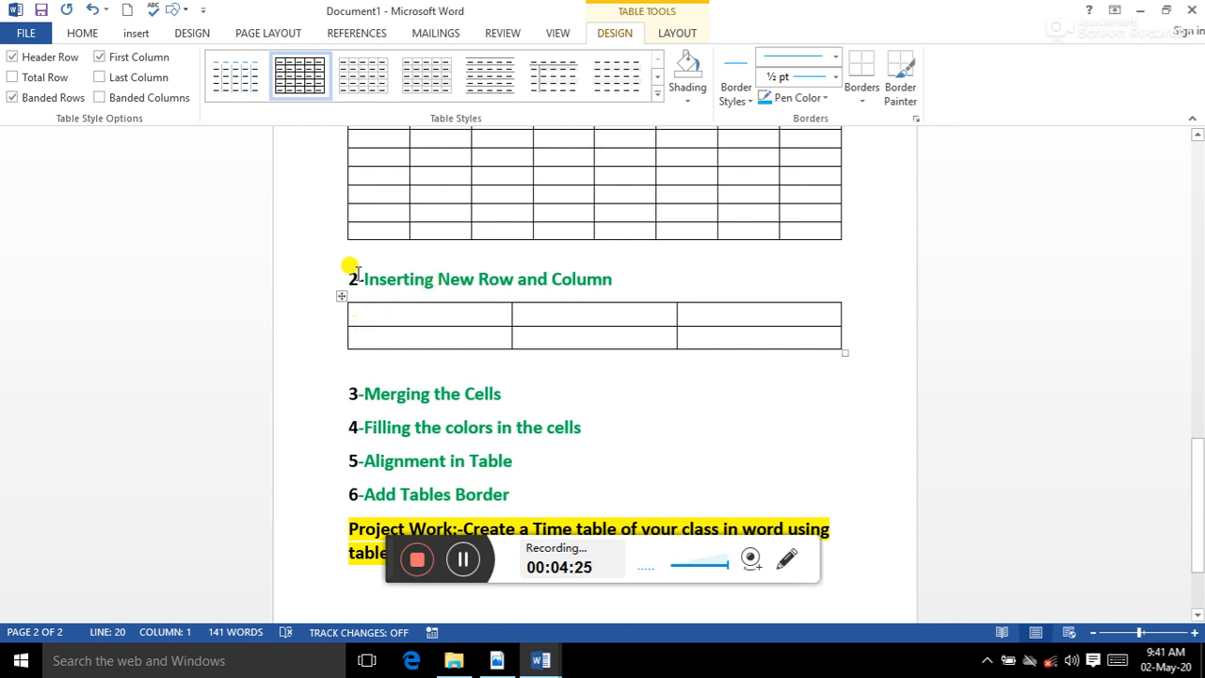
# Insert a row below the last row of the table under "2-Inserting New Row and Column", and another row directly above that new row.
pyautogui.click(679, 40)
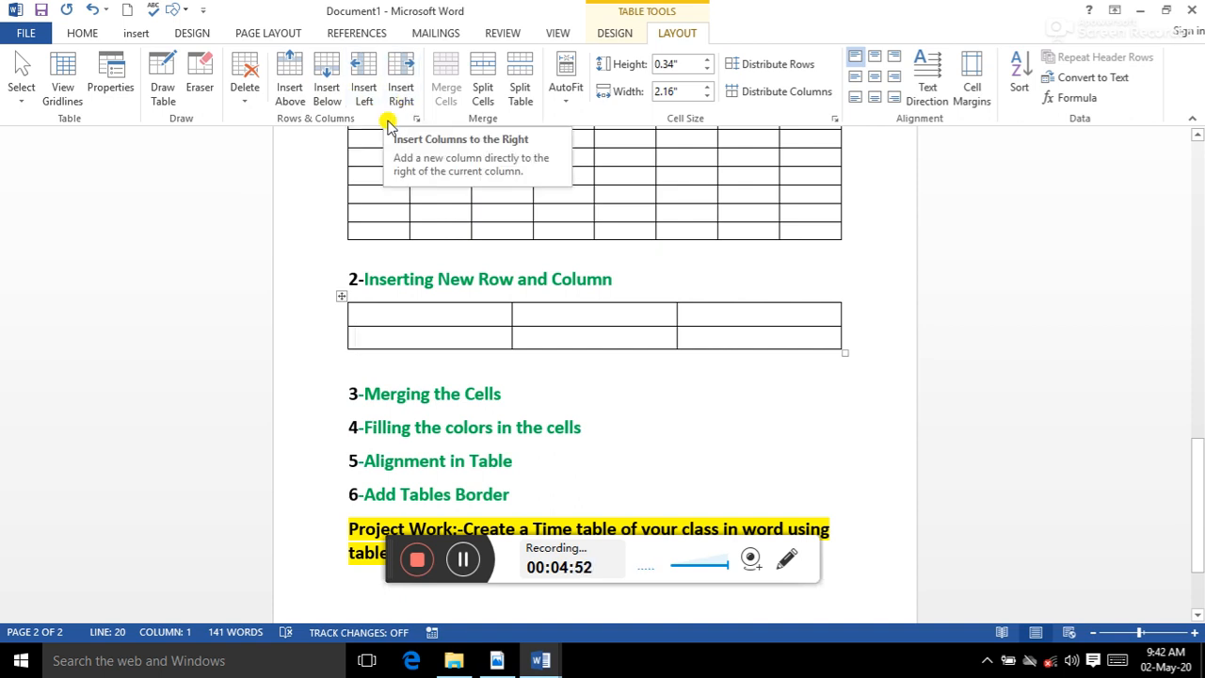
pyautogui.click(330, 100)
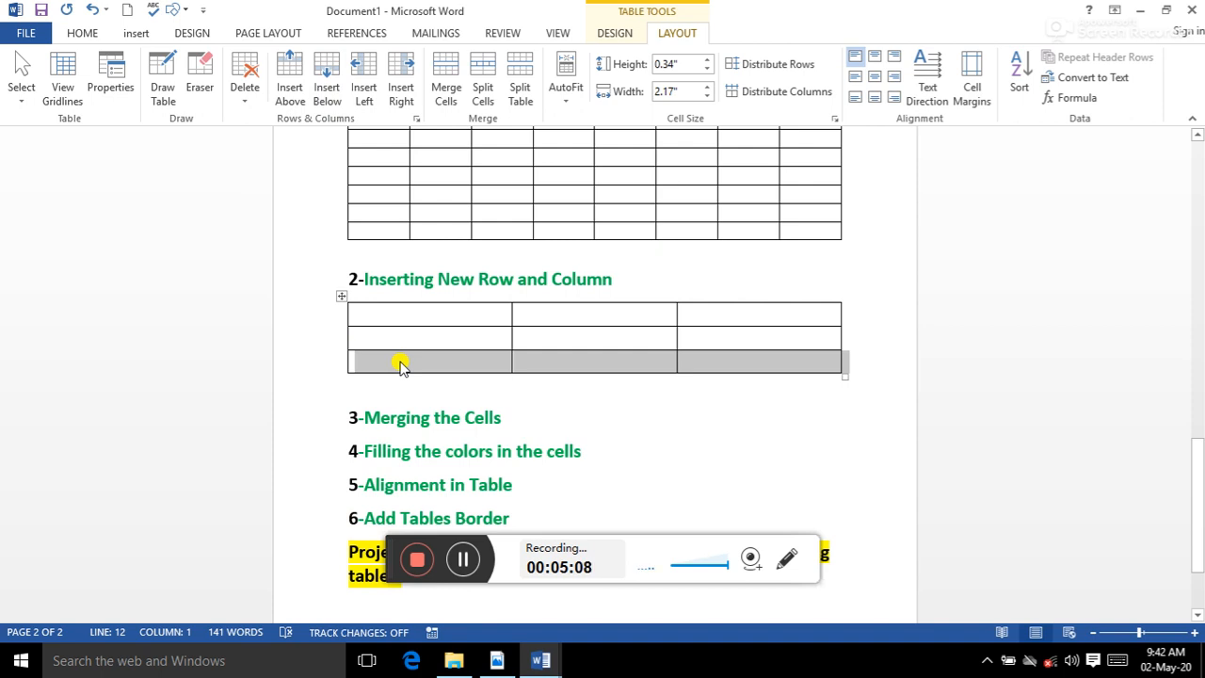
pyautogui.click(289, 82)
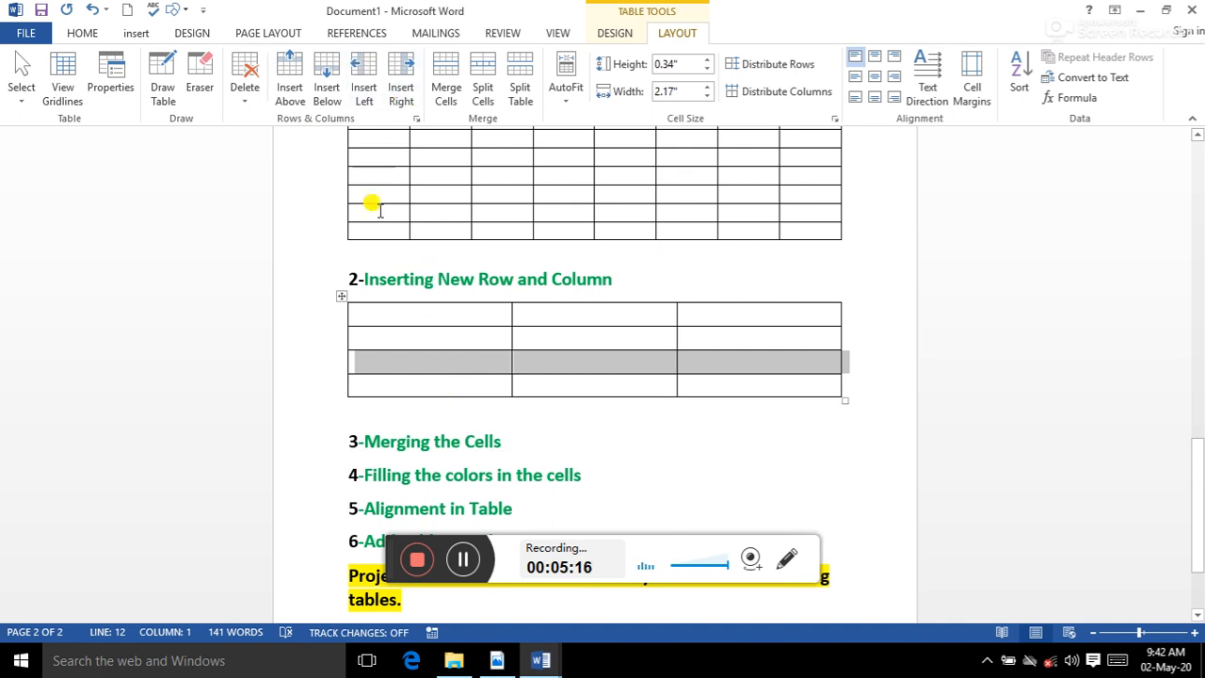
# Insert a column to the right of the table's last column, and another column directly to the left of that new column.
pyautogui.click(736, 309)
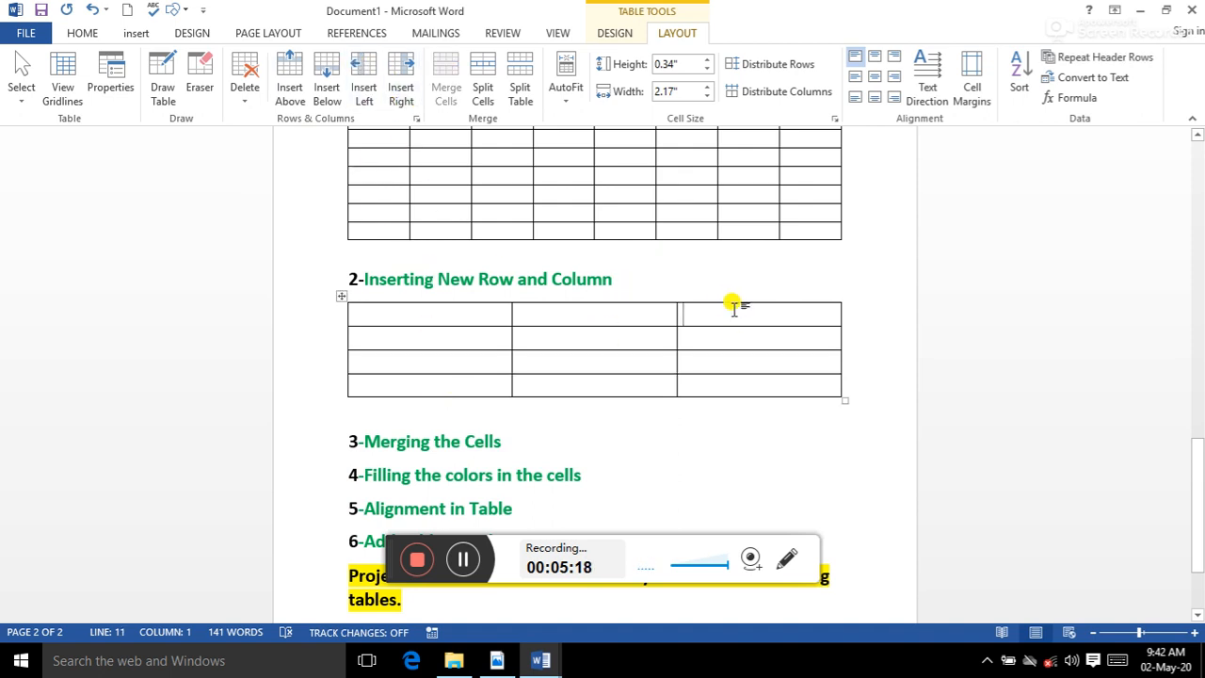
pyautogui.click(389, 87)
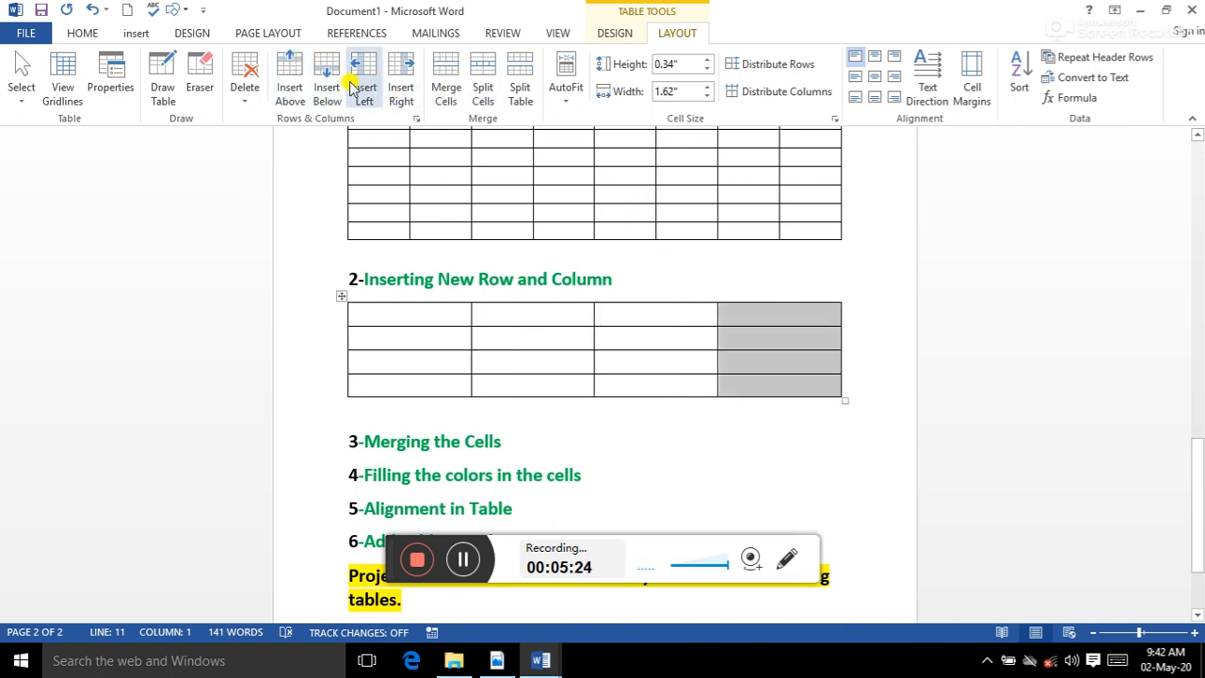
pyautogui.click(362, 85)
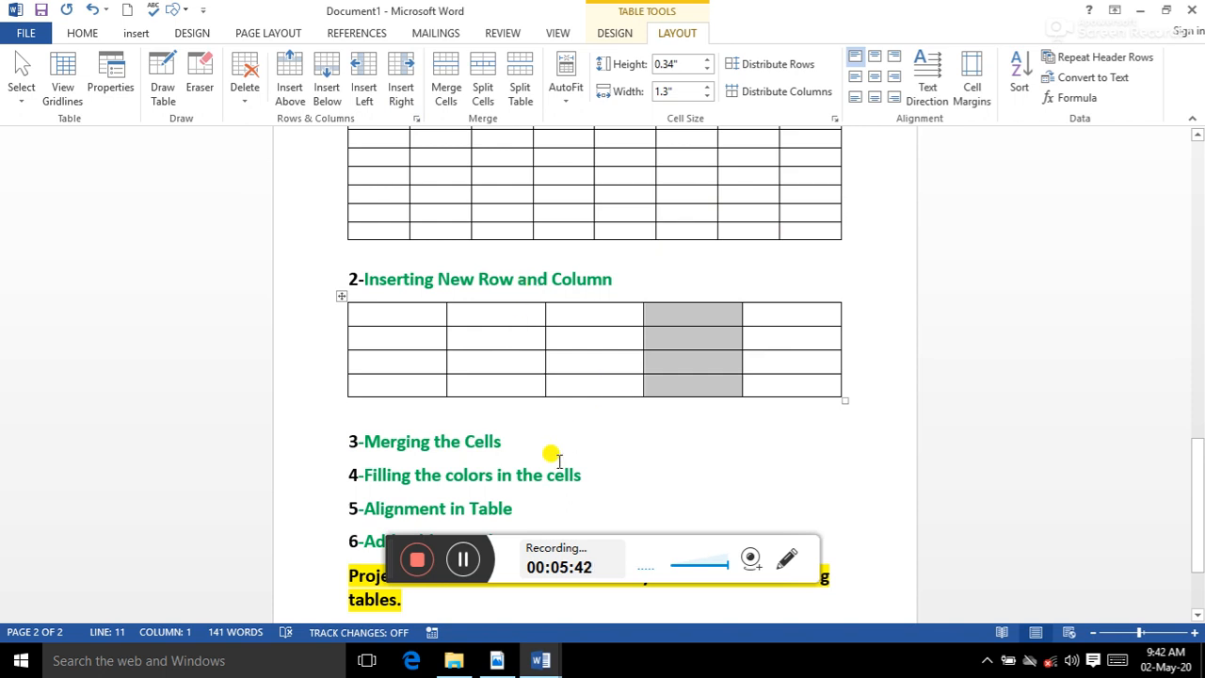
# Add a blank line below the heading "3-Merging the Cells" and merge the first two cells in the second row of the table above it.
pyautogui.click(509, 443)
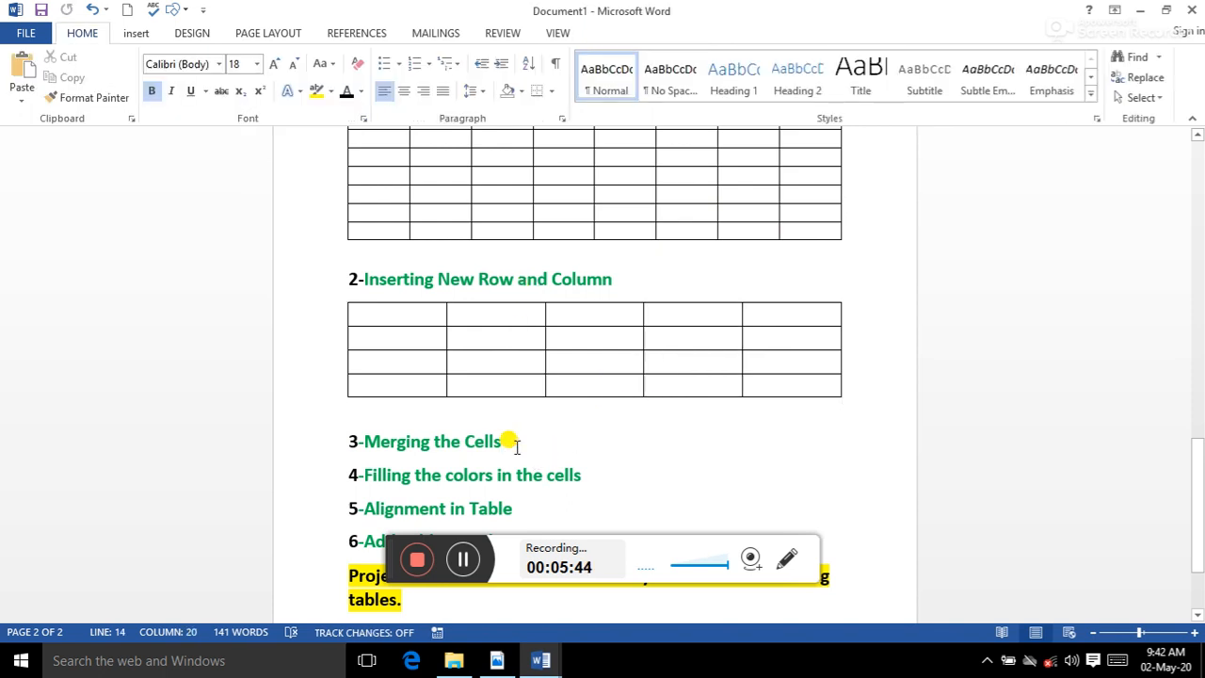
pyautogui.press('Return')
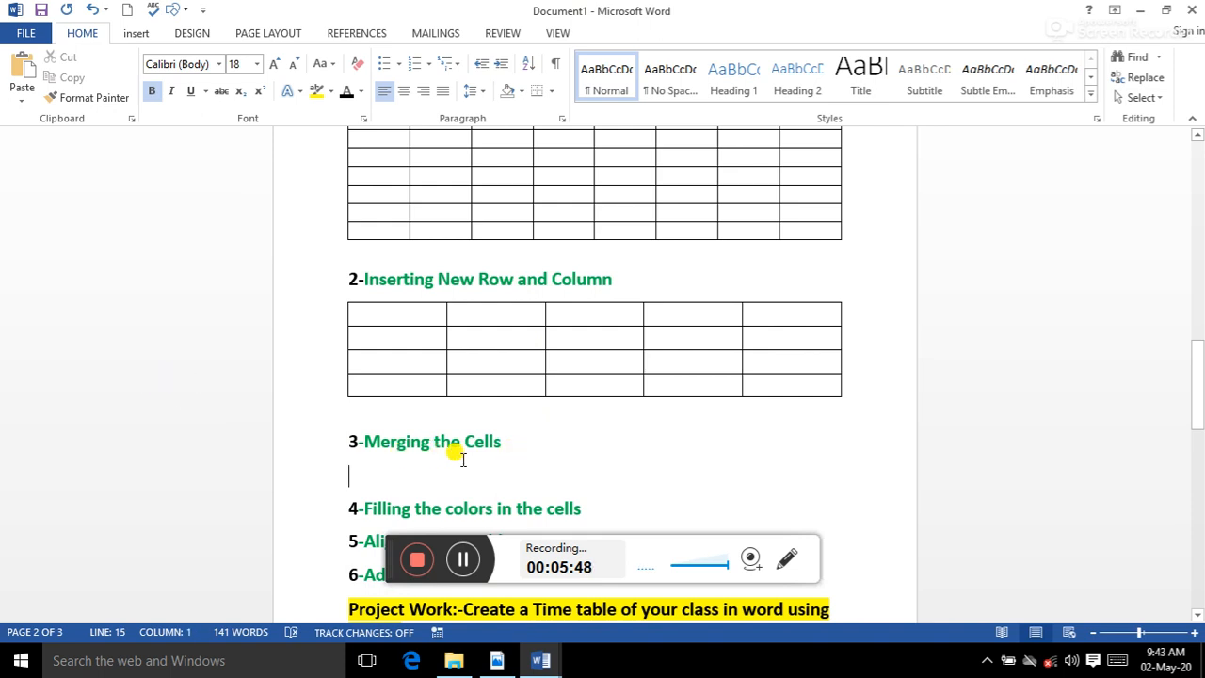
pyautogui.click(425, 339)
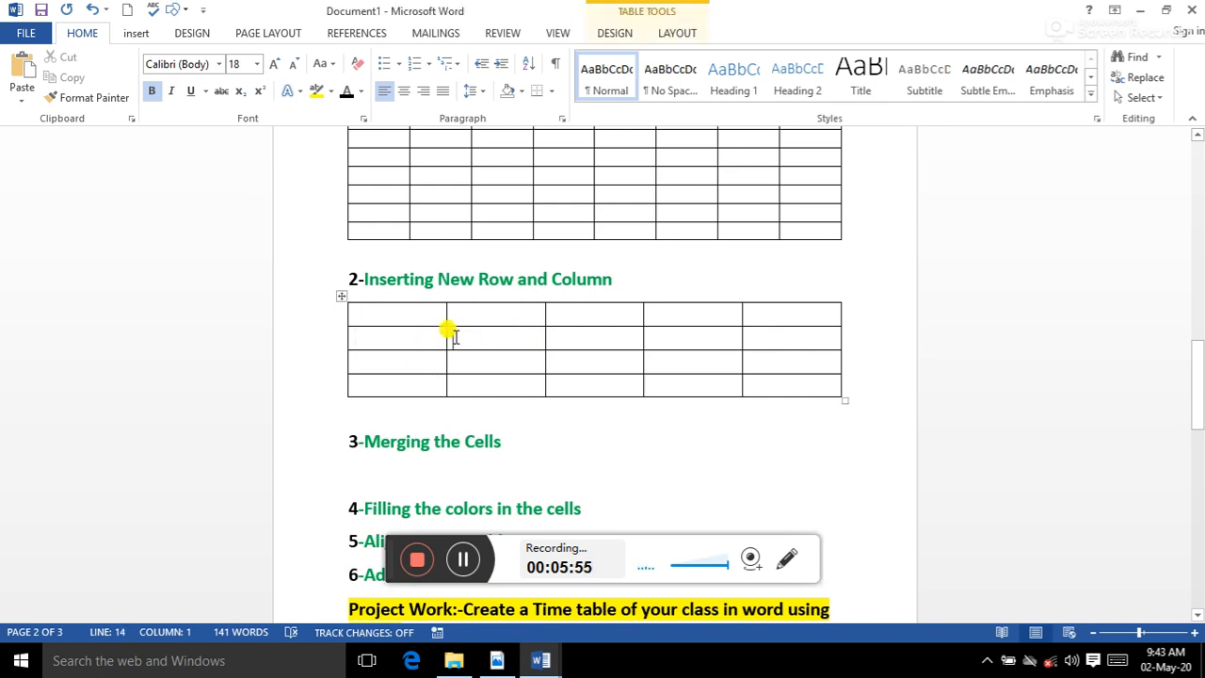
pyautogui.click(388, 323)
pyautogui.click(481, 345)
pyautogui.click(408, 341)
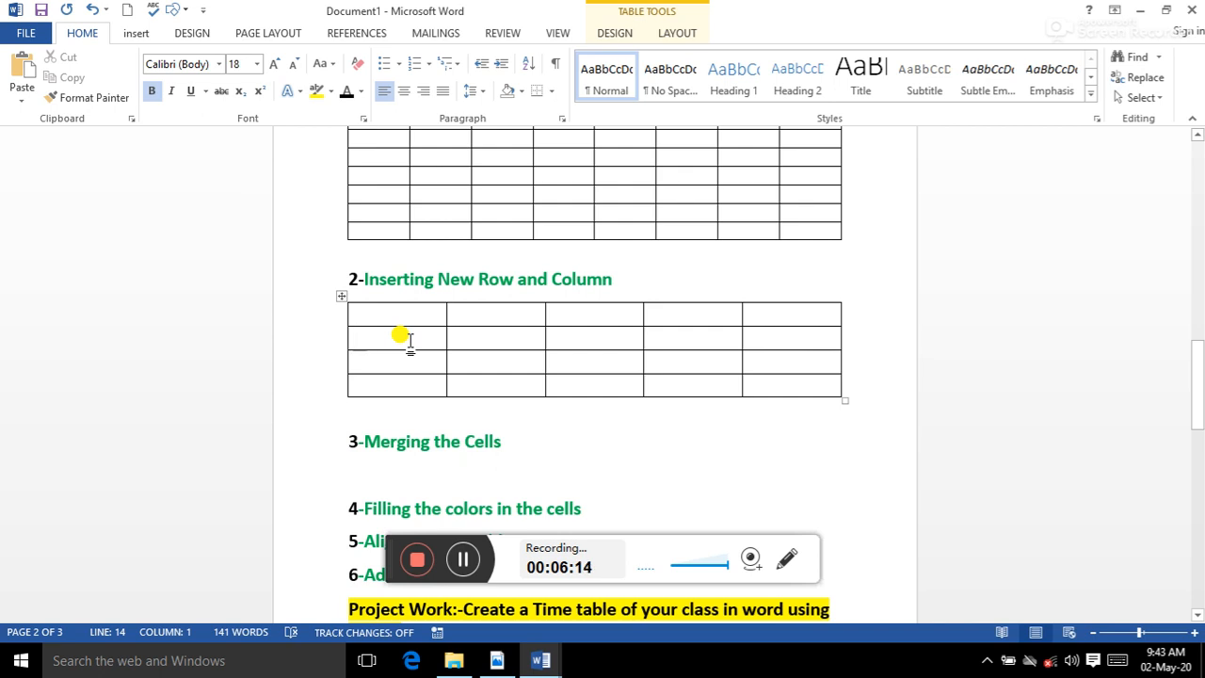
pyautogui.moveTo(353, 323); pyautogui.dragTo(496, 325)
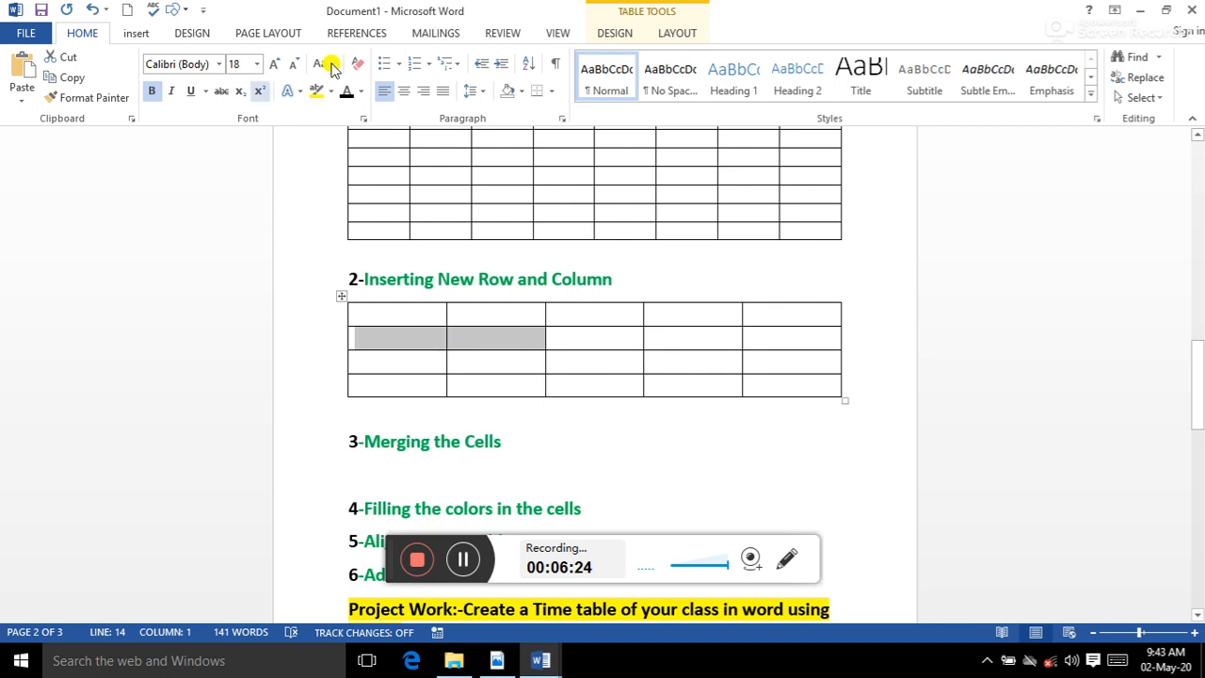
pyautogui.click(677, 34)
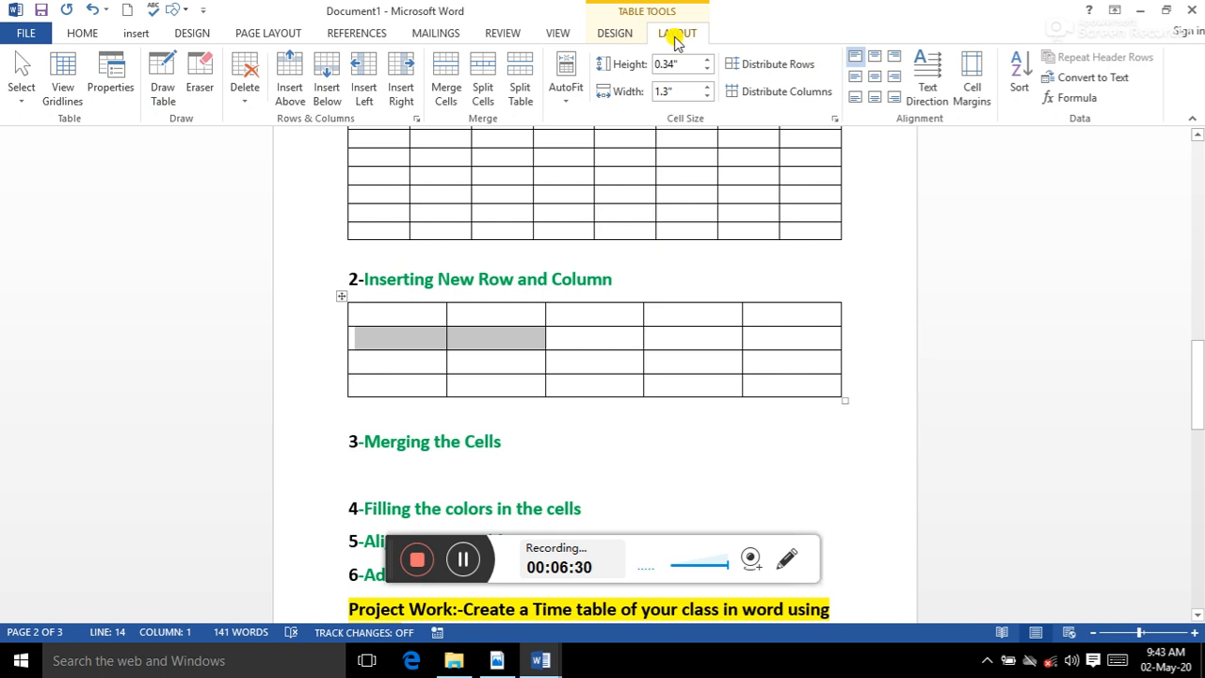
pyautogui.click(449, 106)
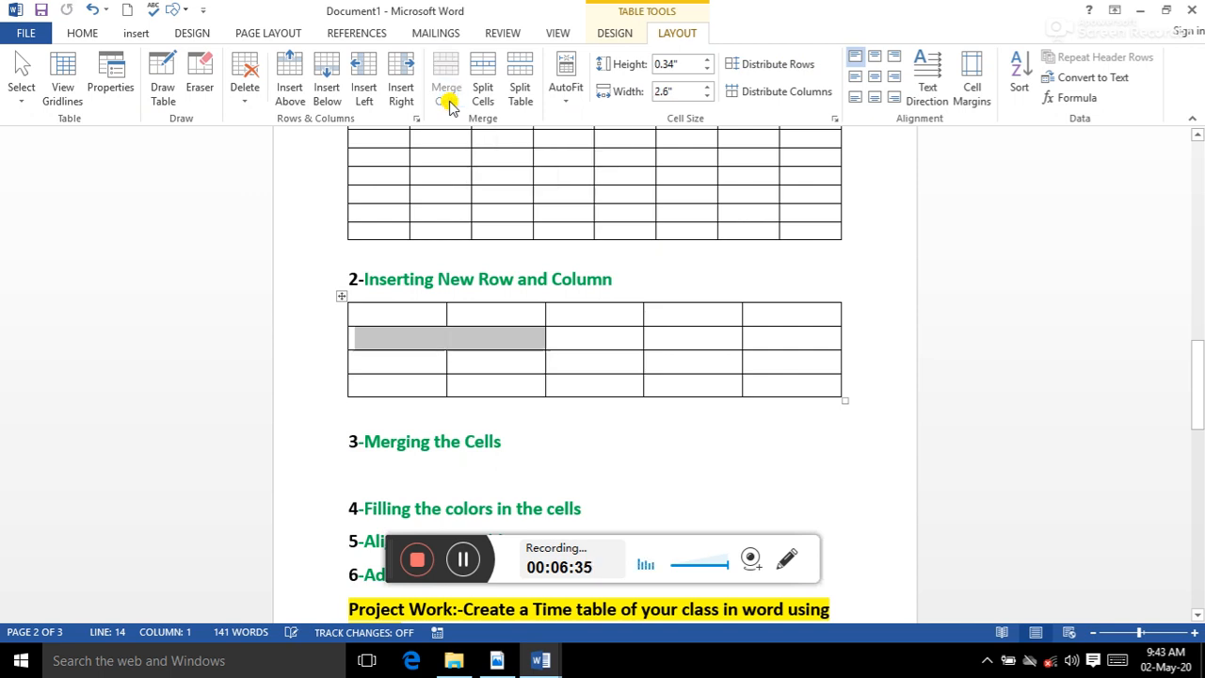
# Split the table into two separate tables at its second row, leaving the first row on its own.
pyautogui.click(622, 387)
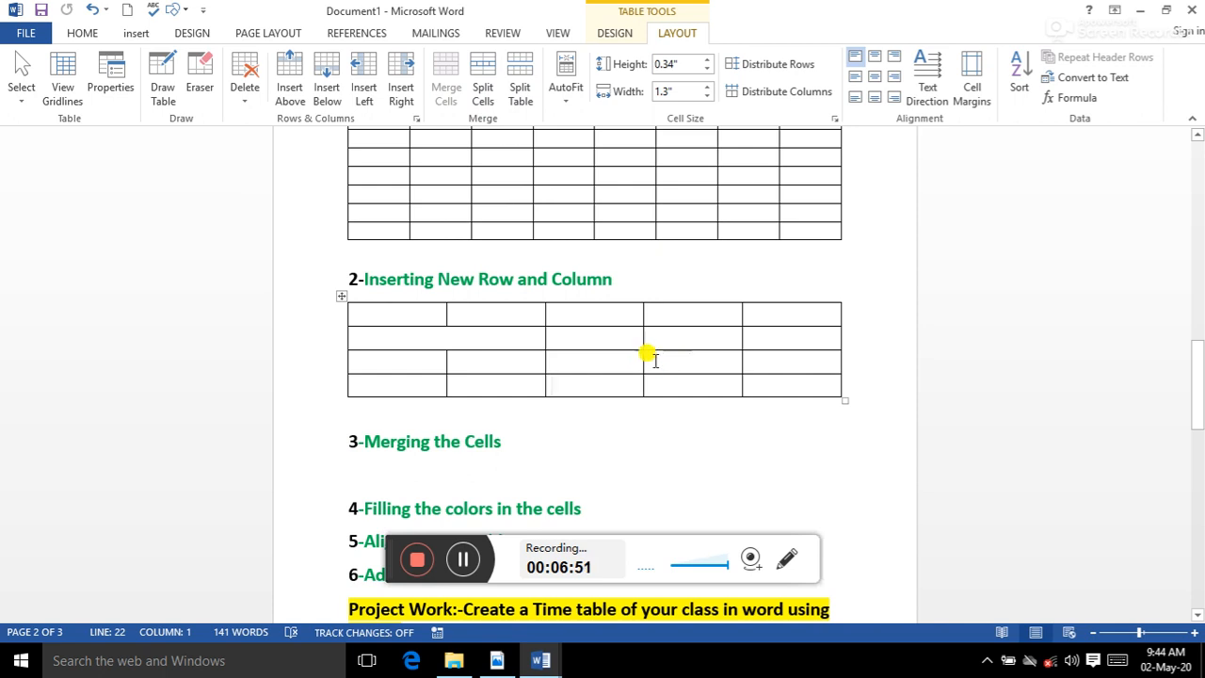
pyautogui.click(569, 336)
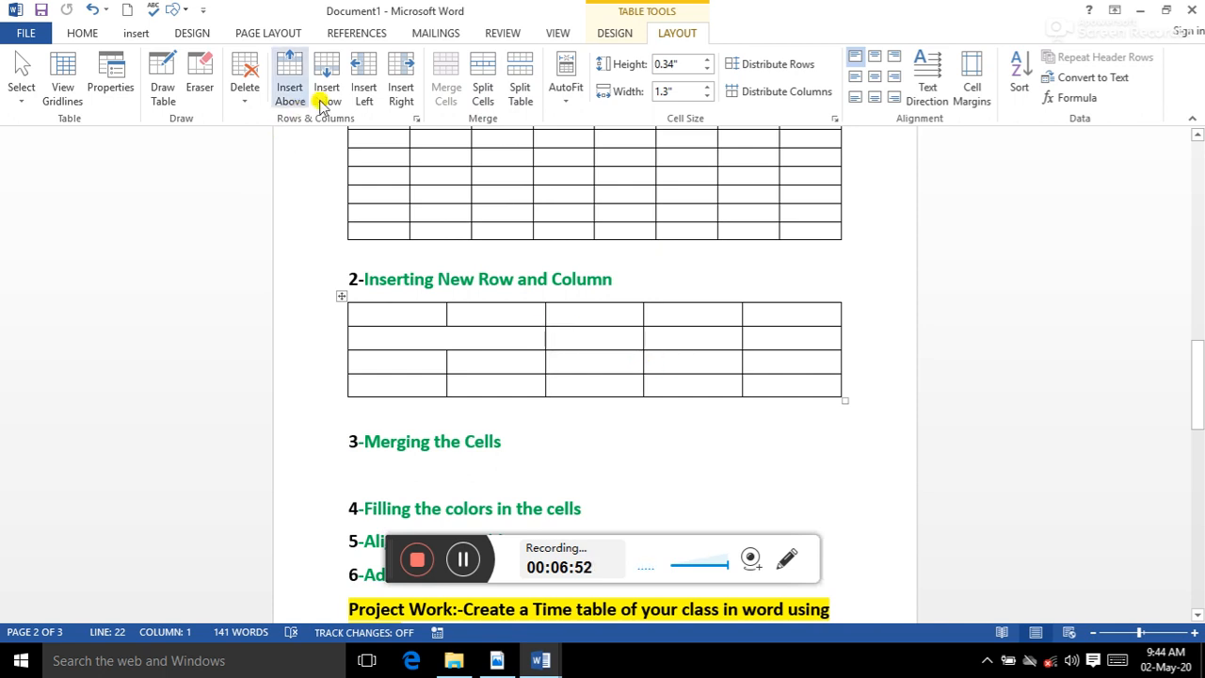
pyautogui.click(521, 94)
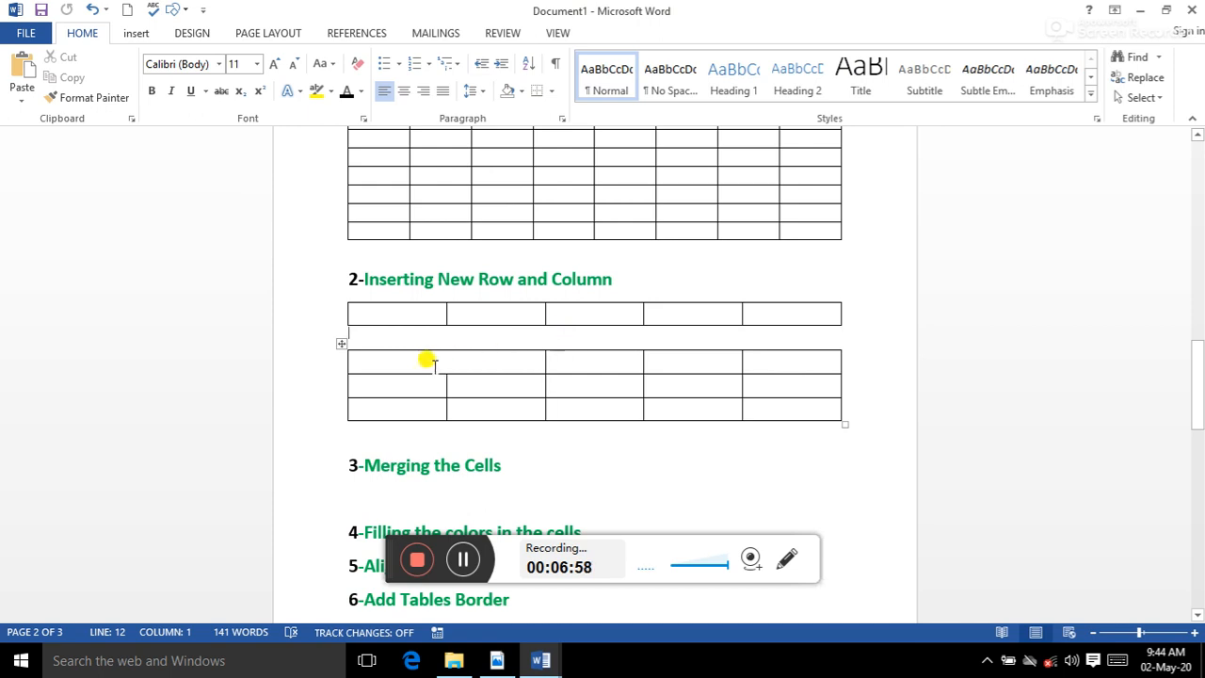
# Split the third cell in the middle row of the lower table into 2 columns and 1 row.
pyautogui.click(606, 381)
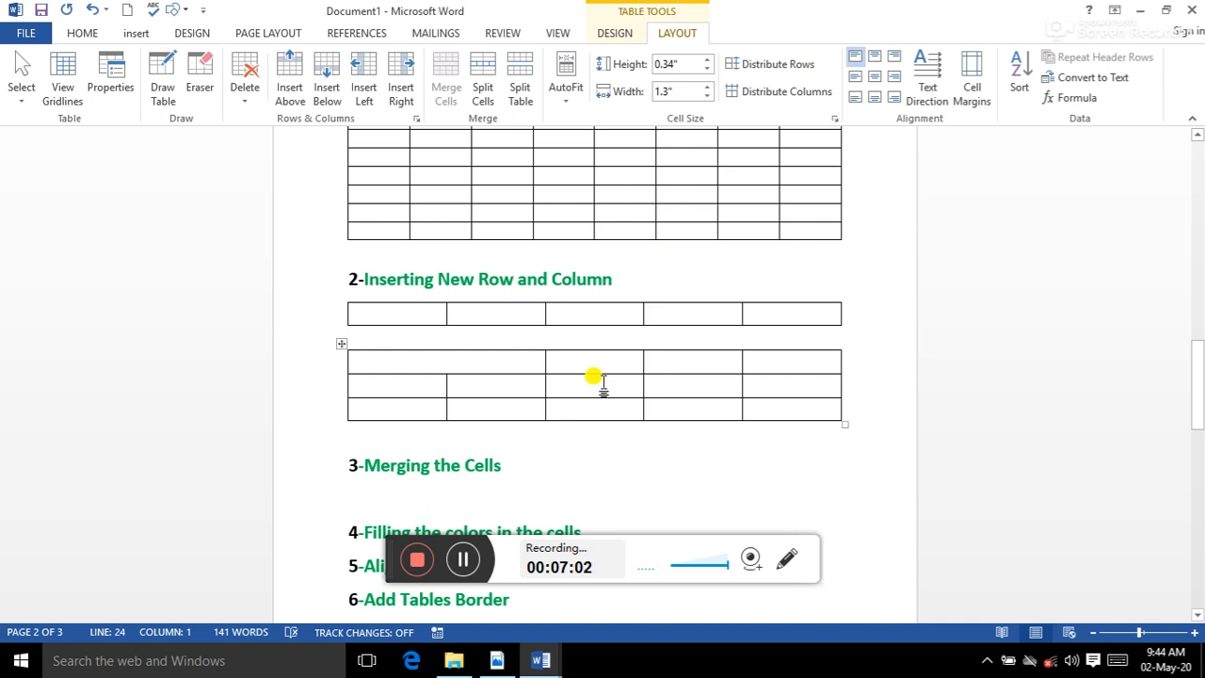
pyautogui.click(484, 94)
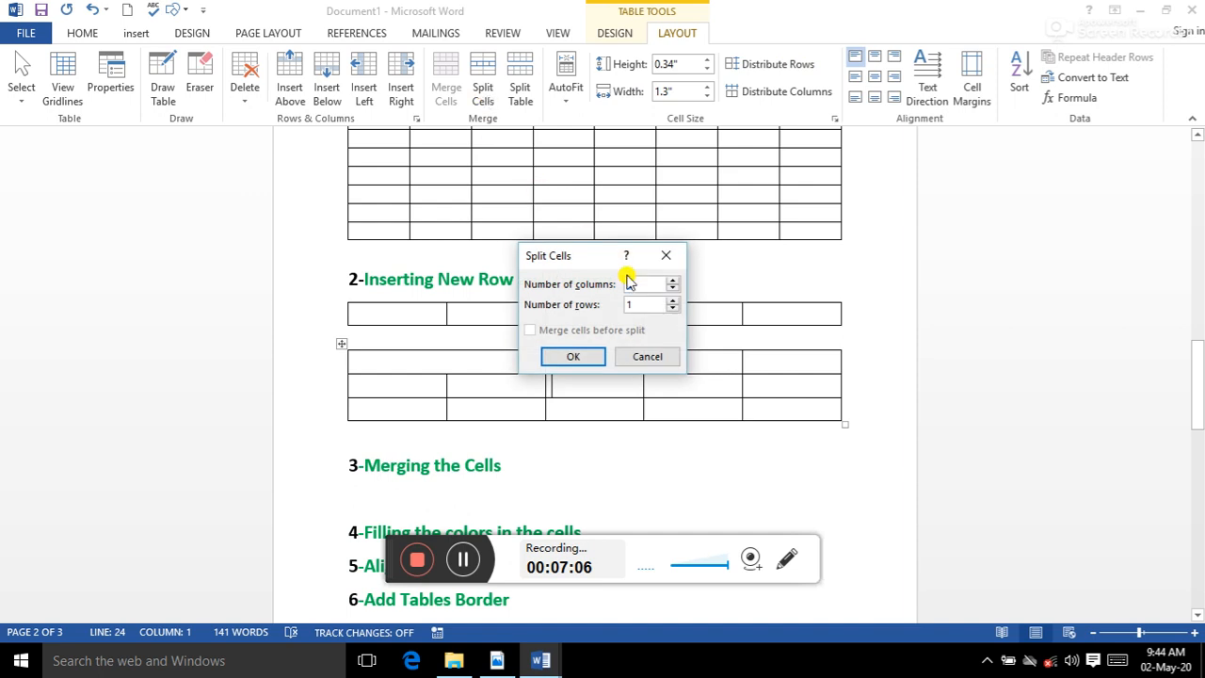
pyautogui.click(573, 356)
pyautogui.click(618, 386)
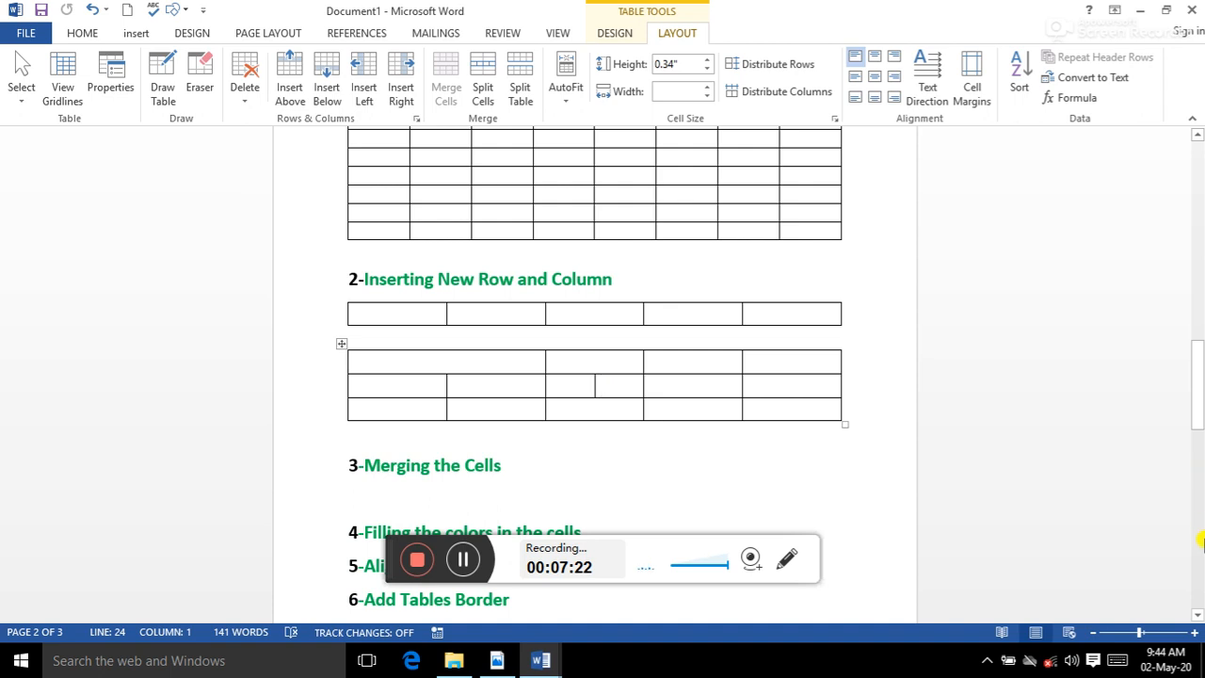
# Shade the fifth cell in the second row of the table under "(B)-Use the Table Menu" with standard red.
pyautogui.scroll(-5, 1198, 617)
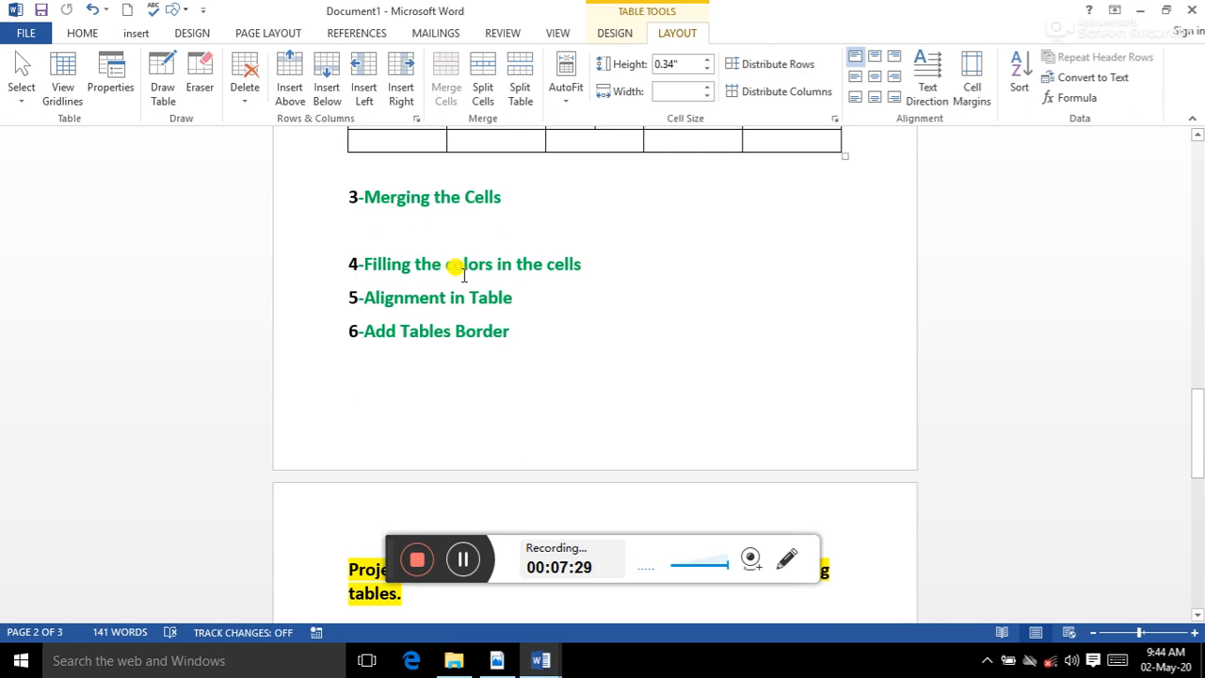
pyautogui.click(1200, 166)
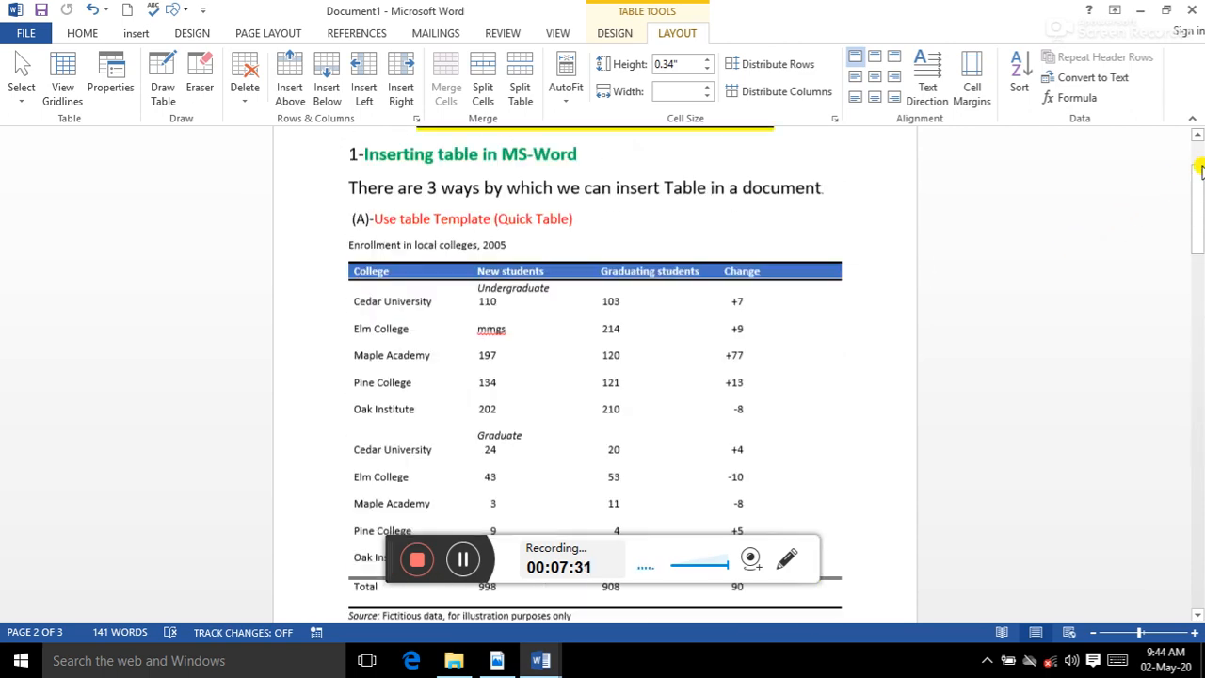
pyautogui.click(1200, 412)
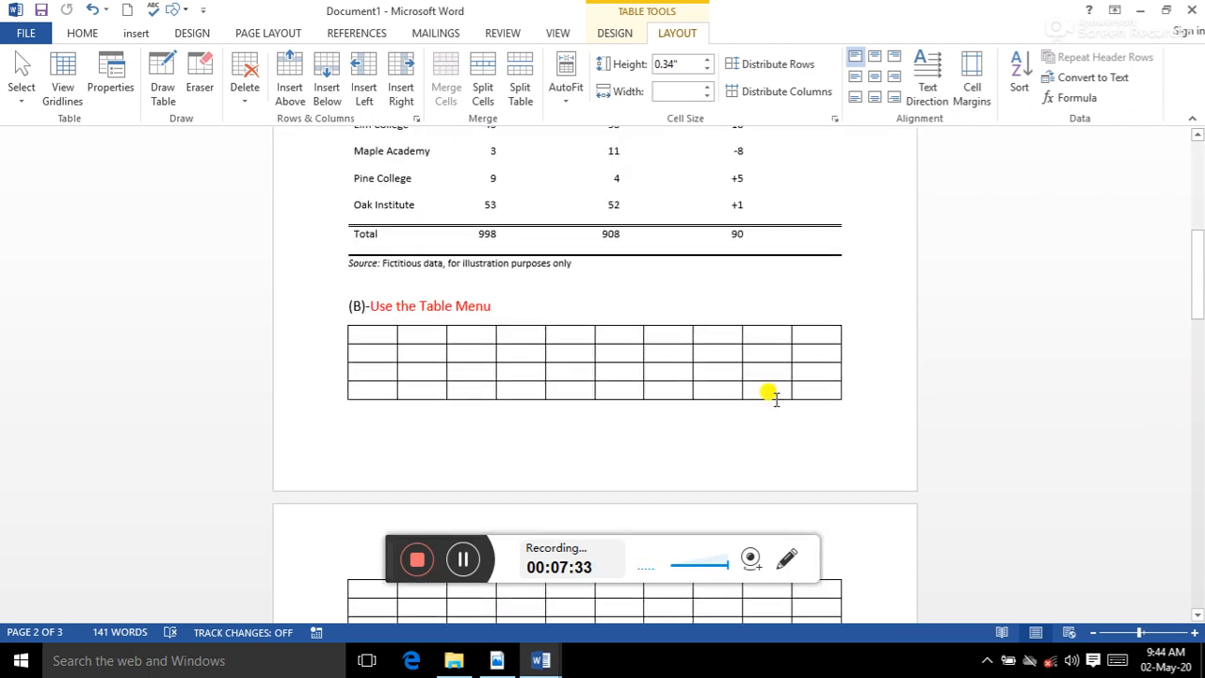
pyautogui.click(567, 354)
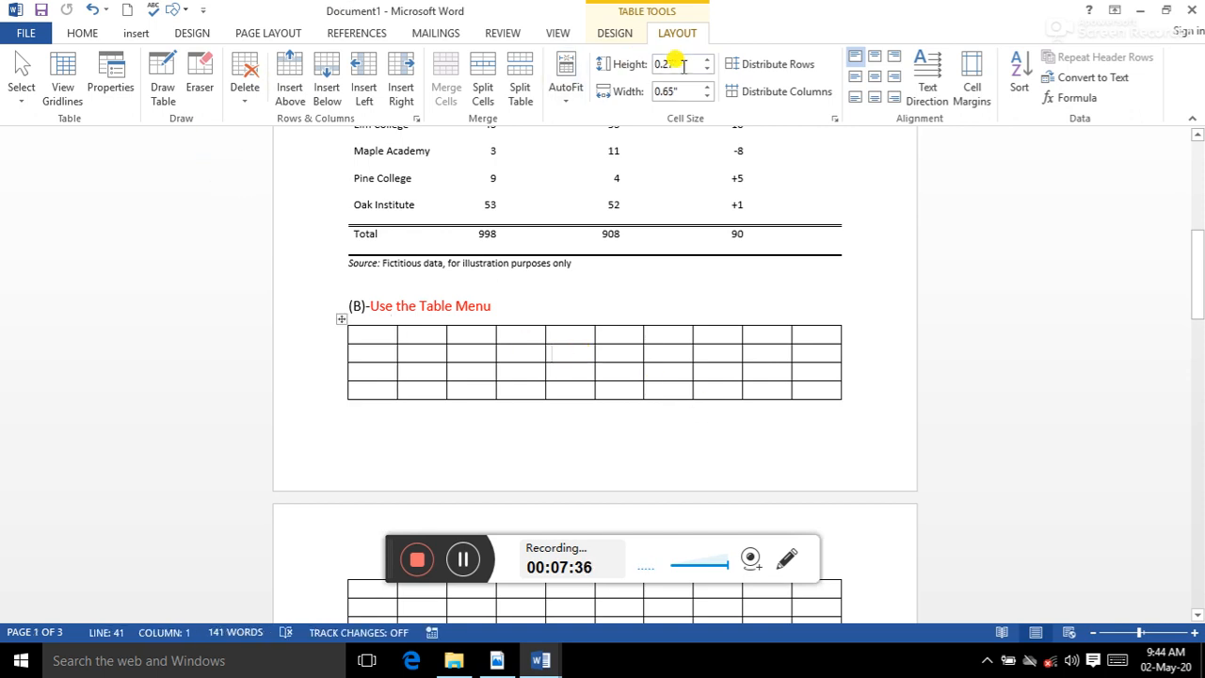
pyautogui.click(621, 35)
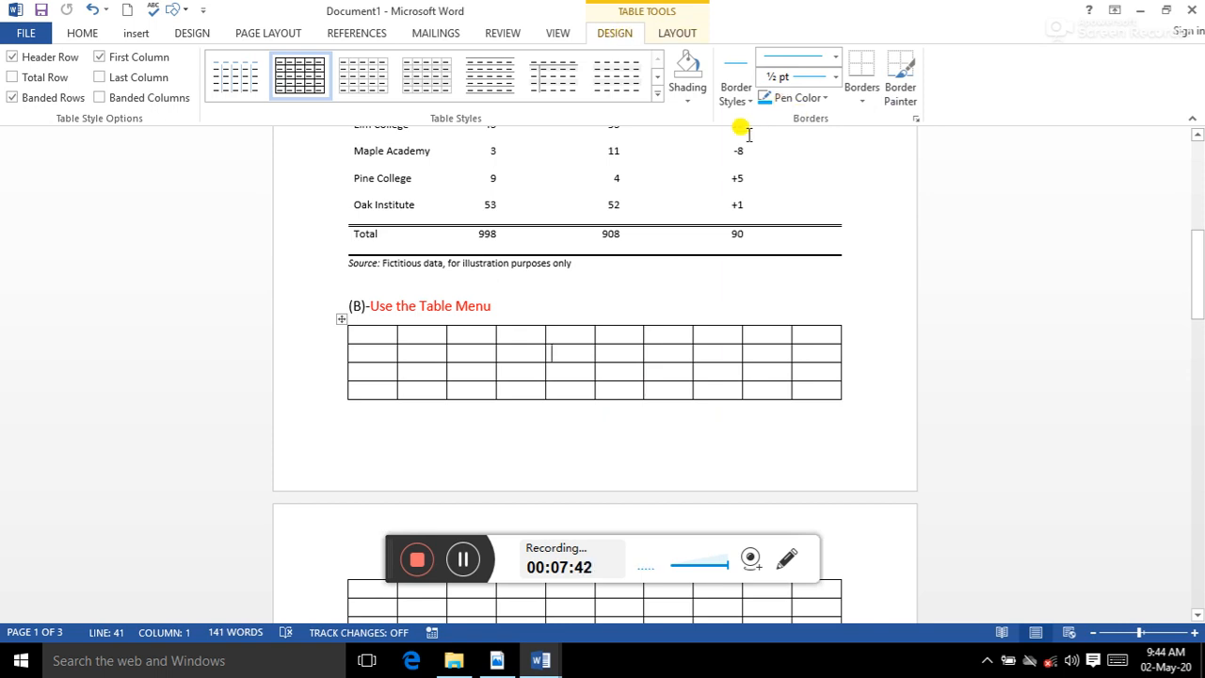
pyautogui.click(690, 106)
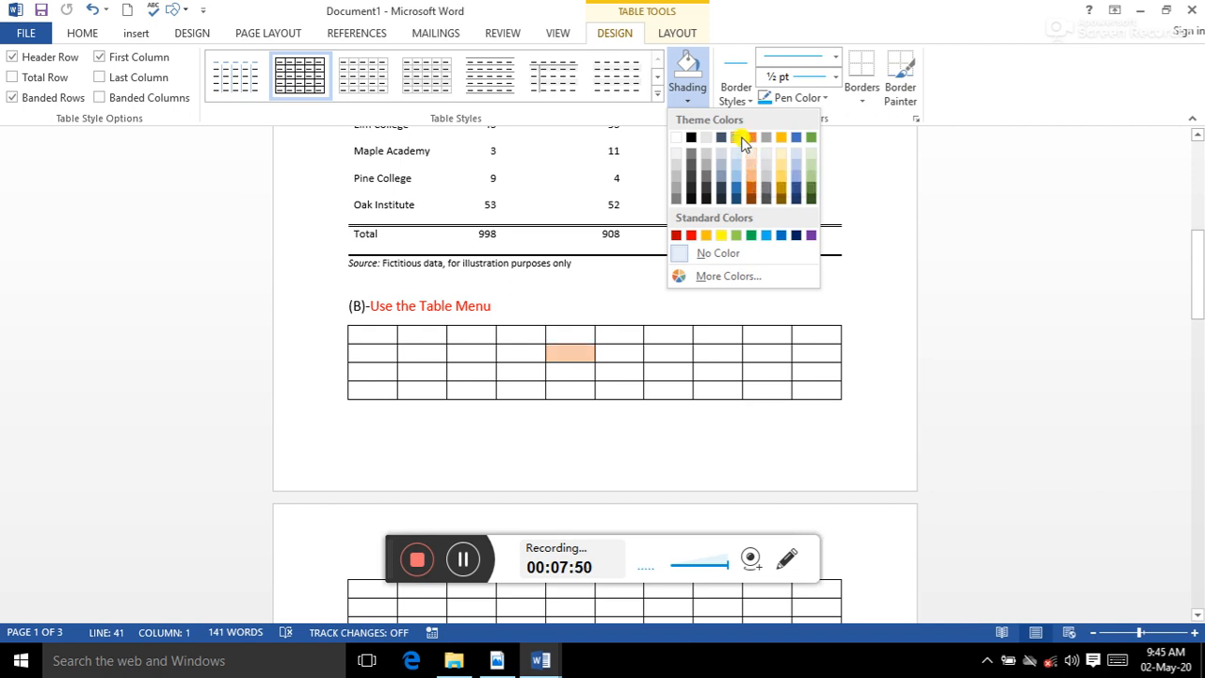
pyautogui.click(697, 231)
pyautogui.click(648, 349)
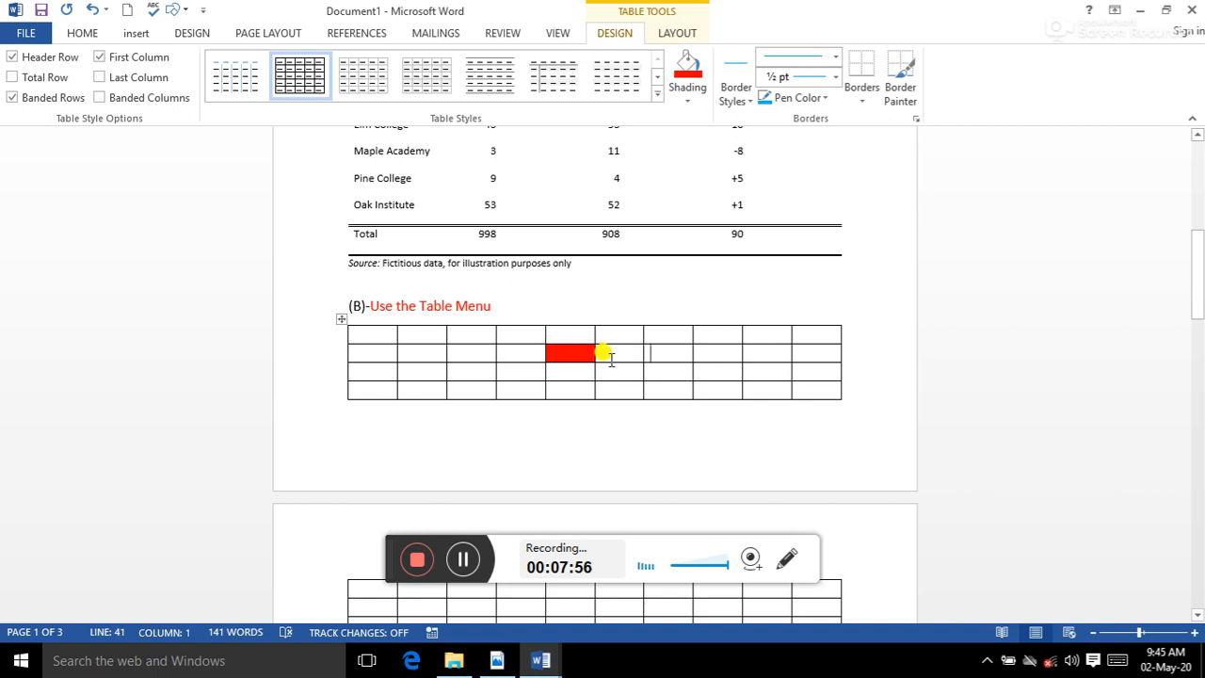
pyautogui.moveTo(1197, 231); pyautogui.dragTo(1197, 423)
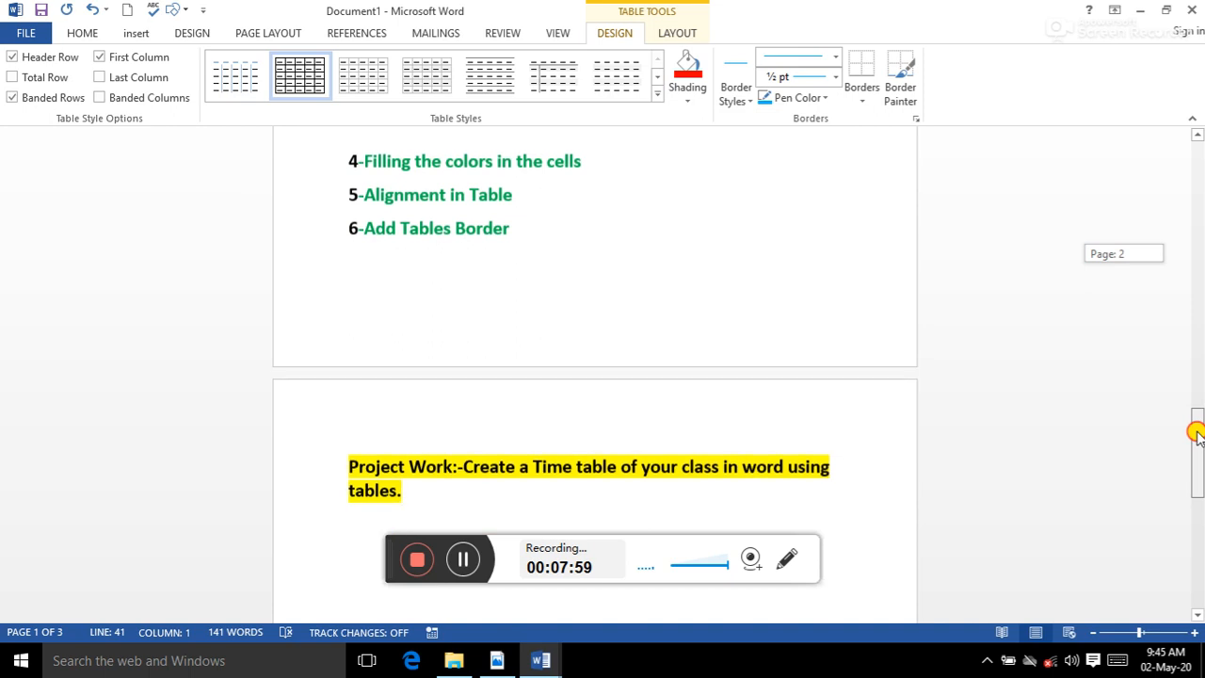
pyautogui.click(1197, 137)
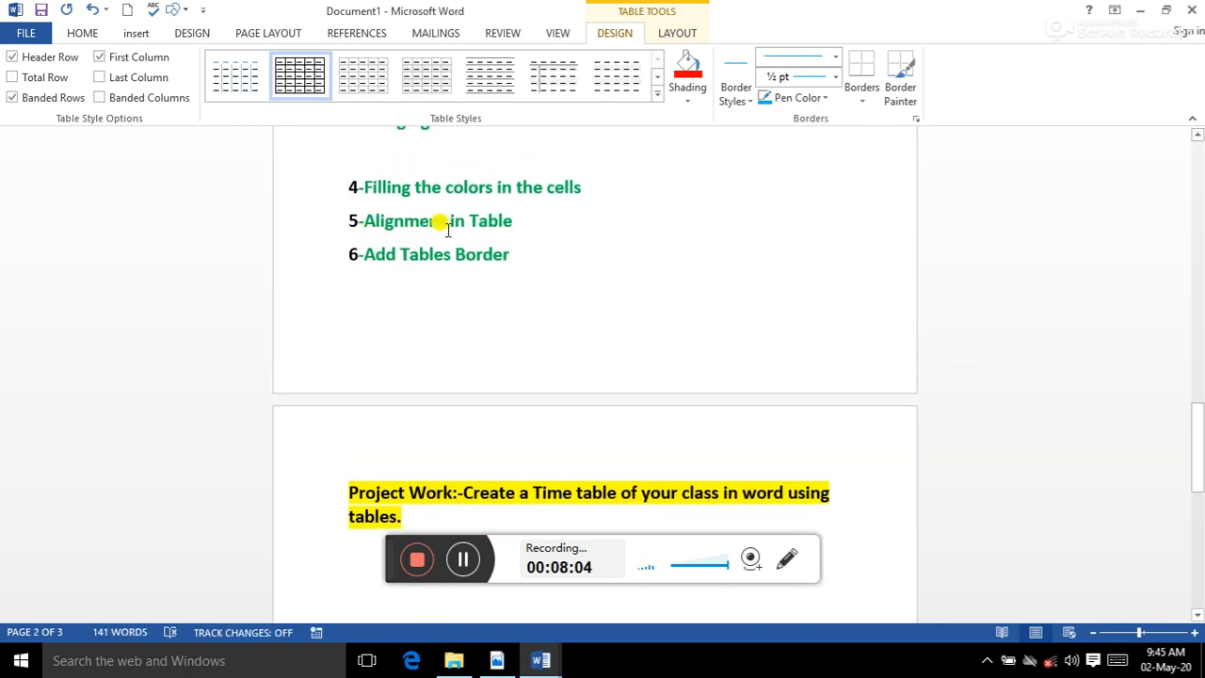
pyautogui.click(1194, 158)
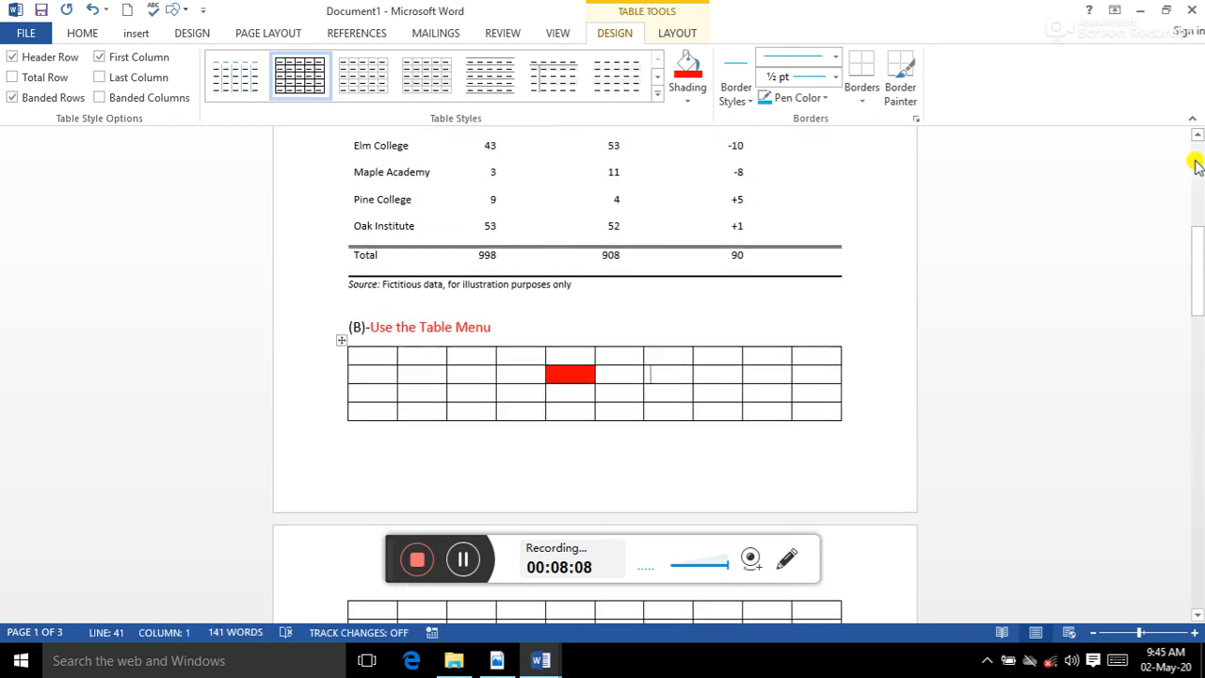
pyautogui.click(463, 560)
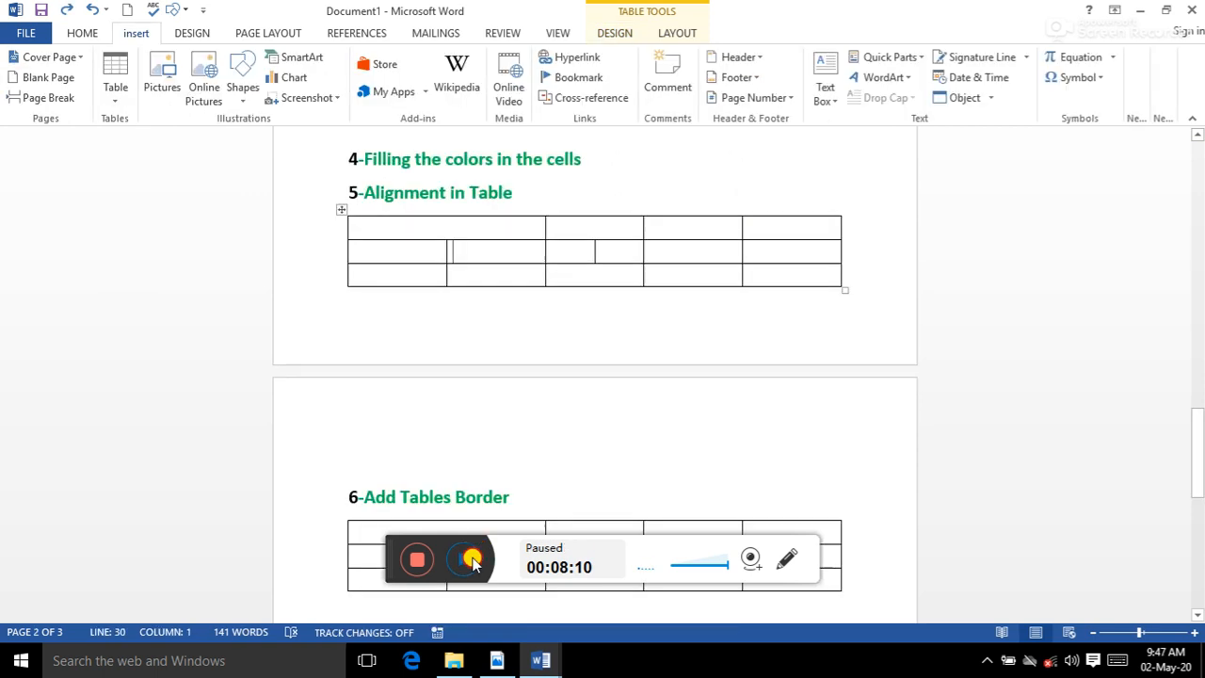
pyautogui.click(472, 560)
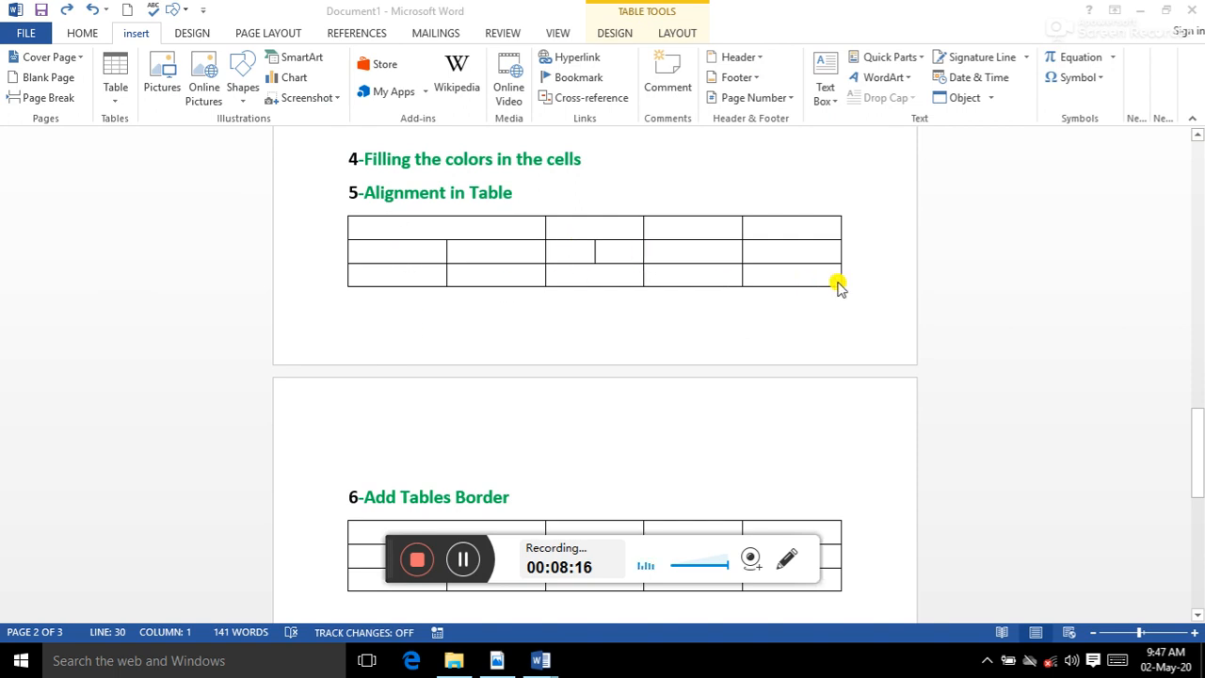
# Enter "MMGS" in the second cell of the middle row of the table under "5-Alignment in Table".
pyautogui.click(513, 268)
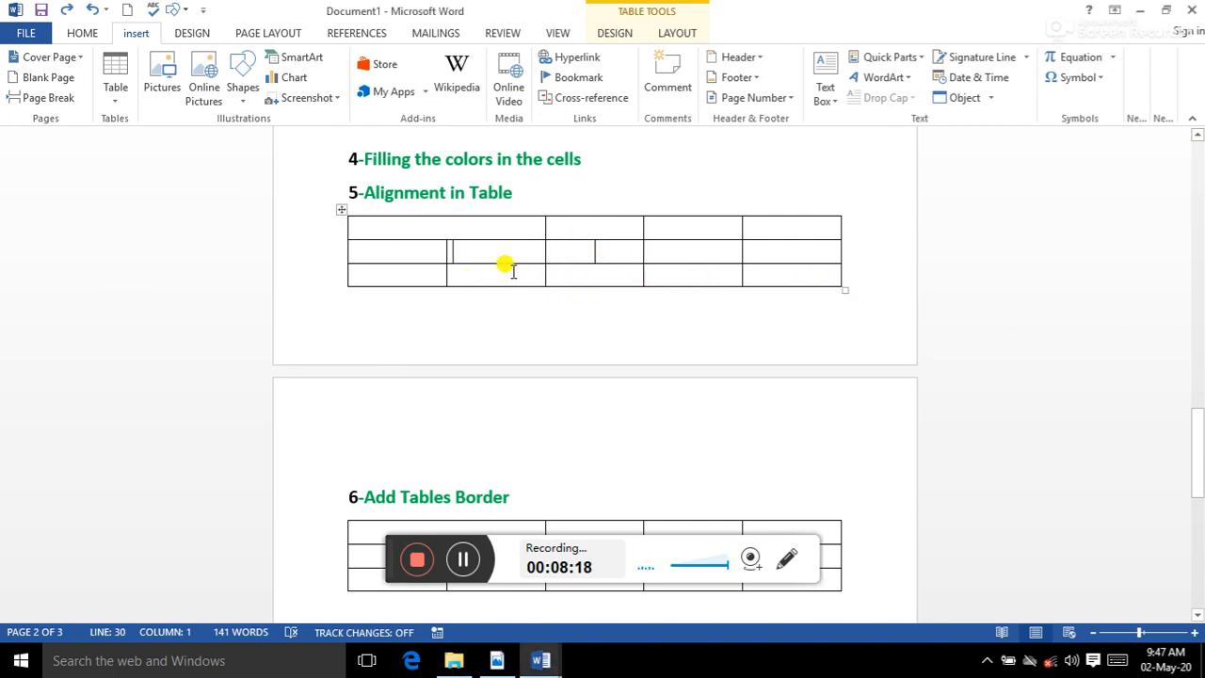
pyautogui.write('MMGS')
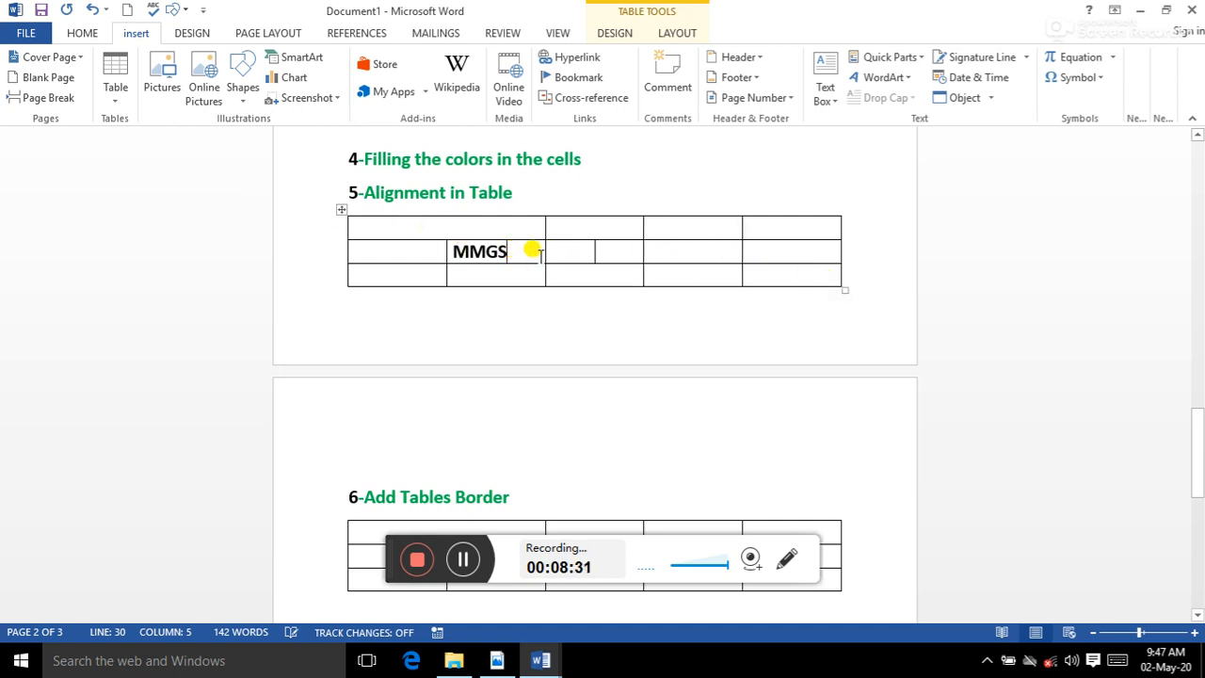
# Try different alignments on the "MMGS" cell and the empty cell before it, finishing with Align Center Left.
pyautogui.moveTo(518, 247); pyautogui.dragTo(439, 247)
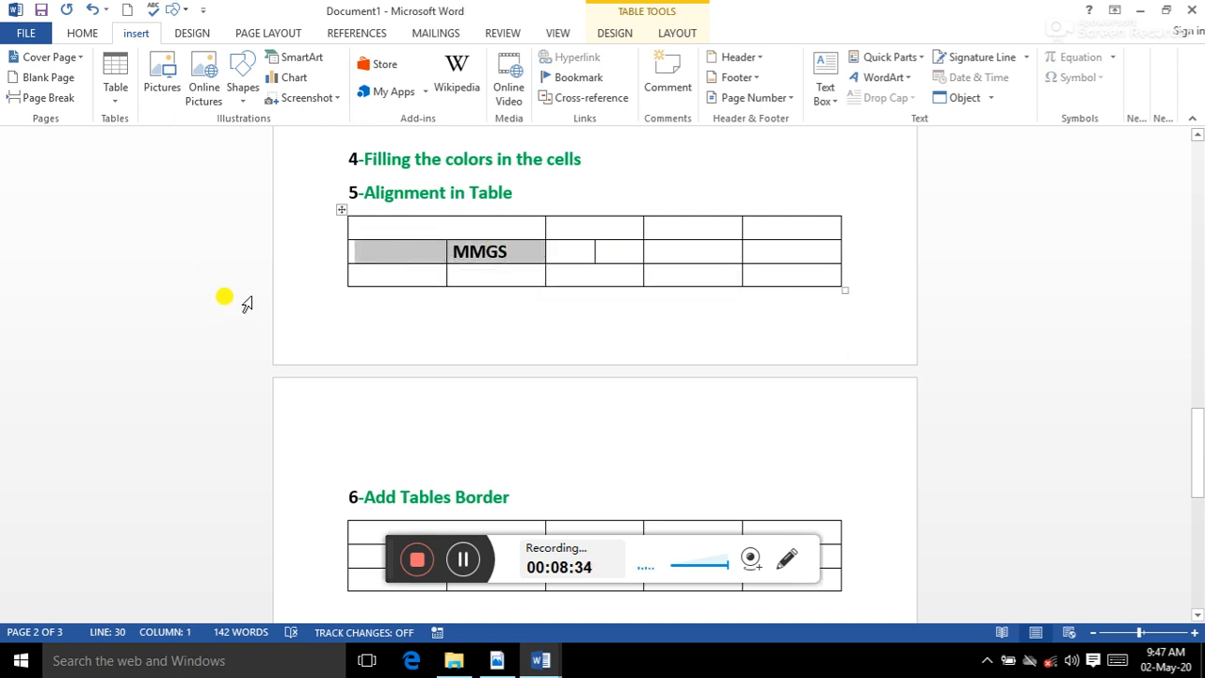
pyautogui.click(686, 36)
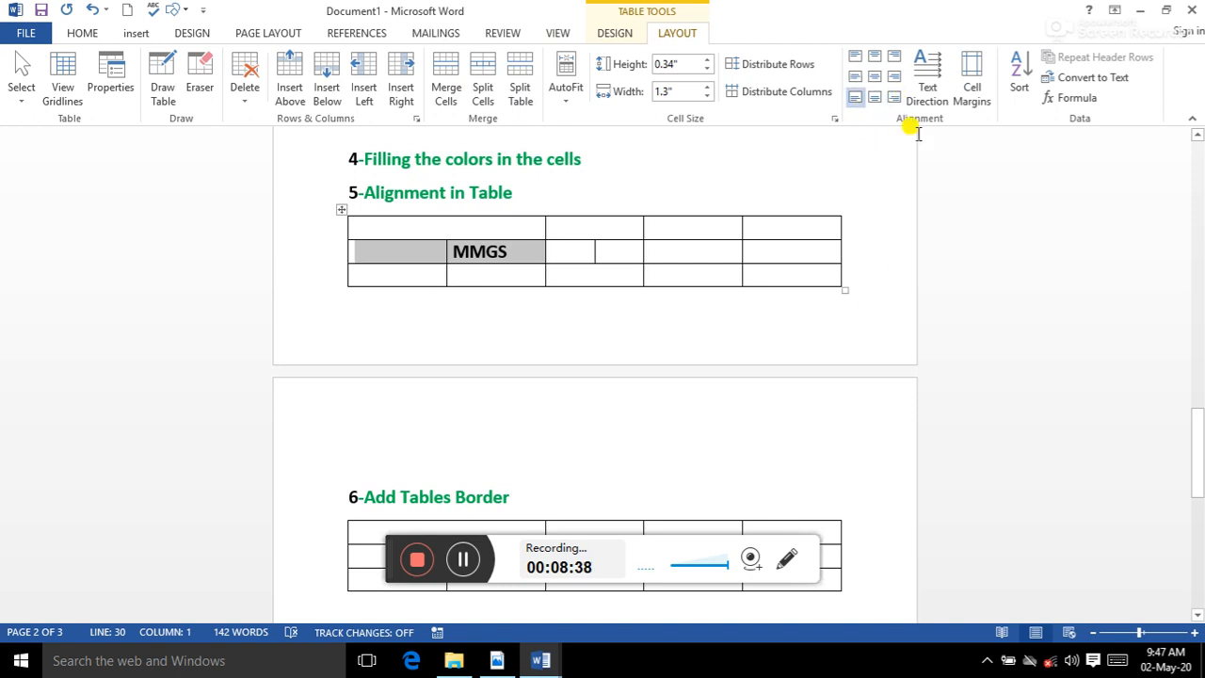
pyautogui.click(875, 56)
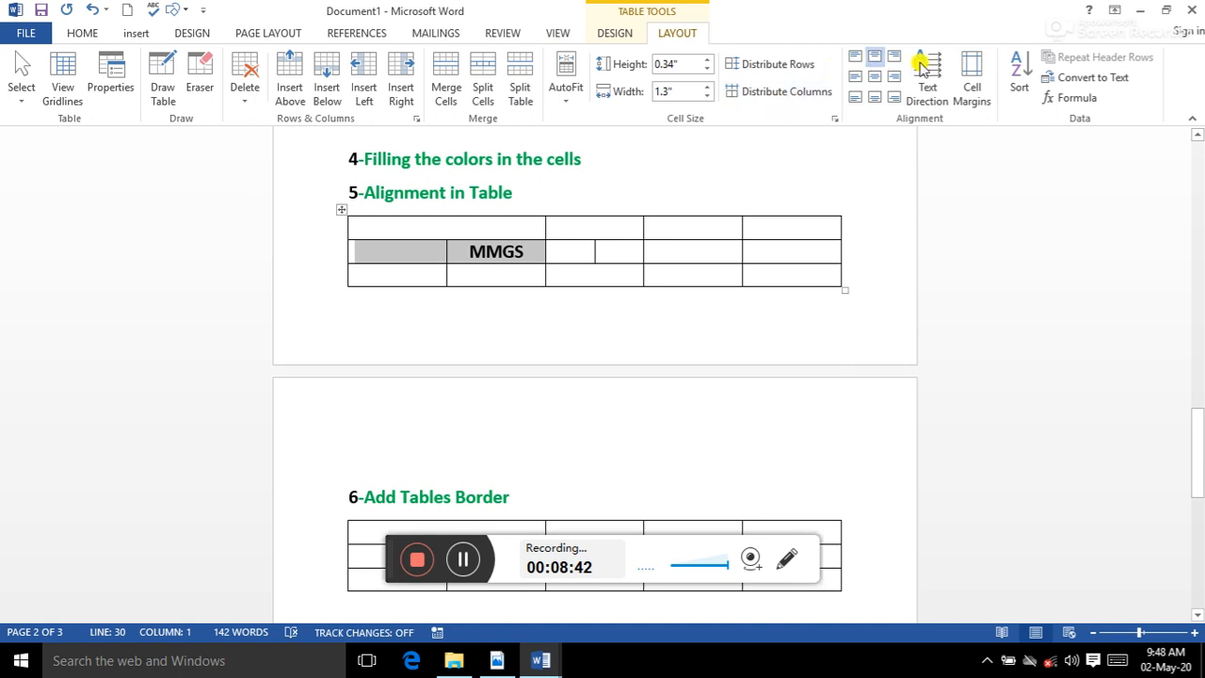
pyautogui.click(894, 58)
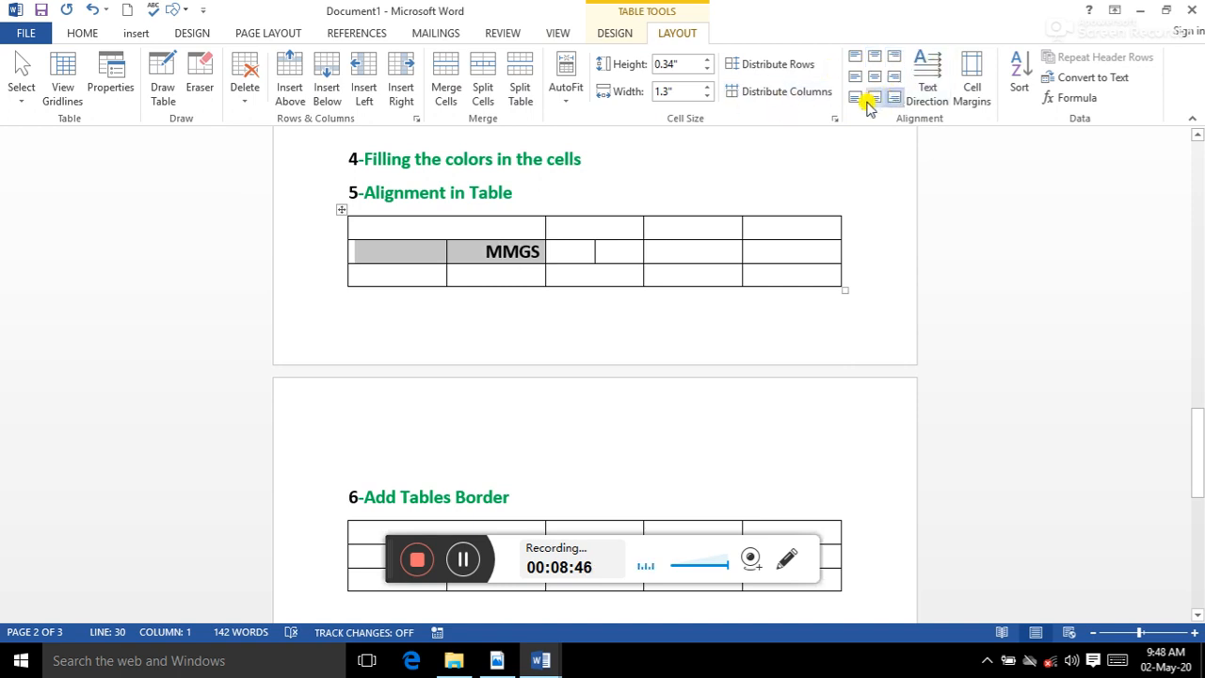
pyautogui.click(853, 78)
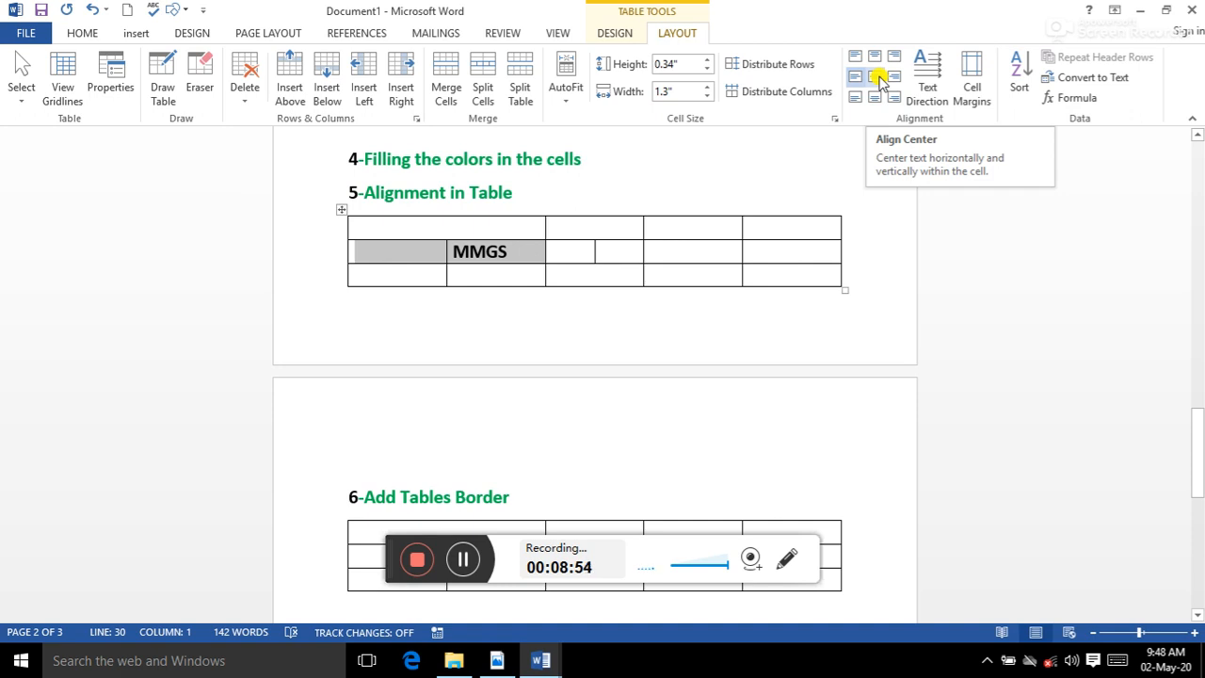
# Cycle the text direction of the two selected cells through both vertical orientations and back to horizontal.
pyautogui.click(926, 71)
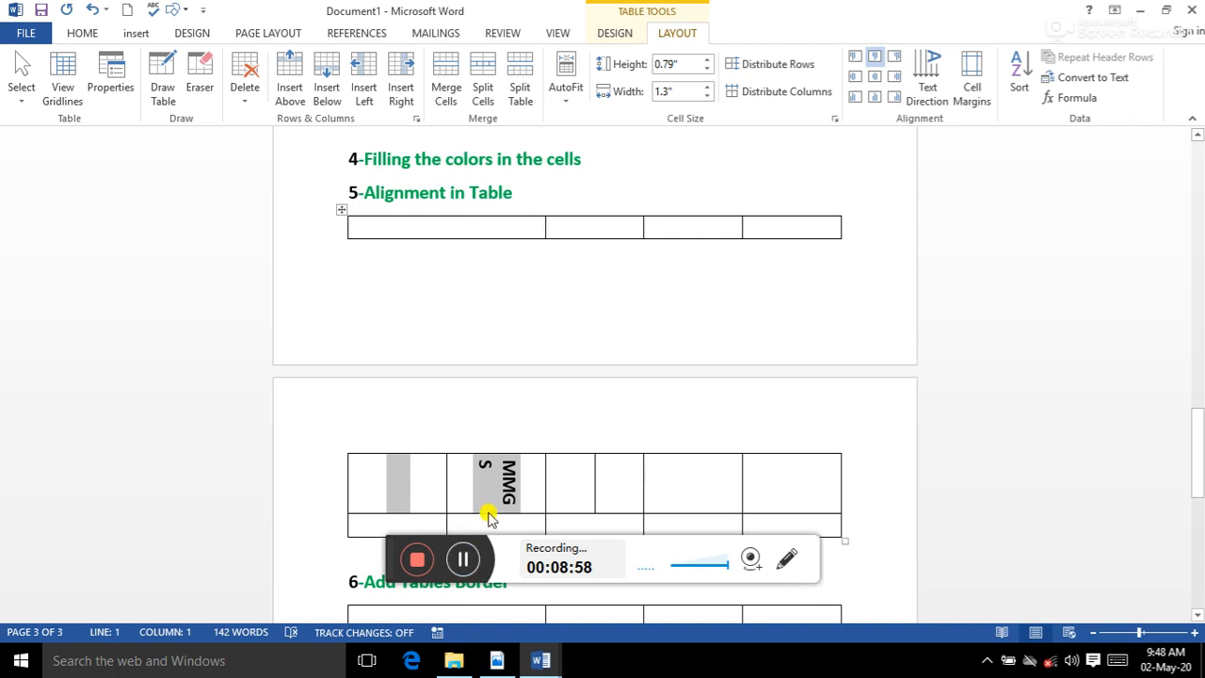
pyautogui.click(928, 89)
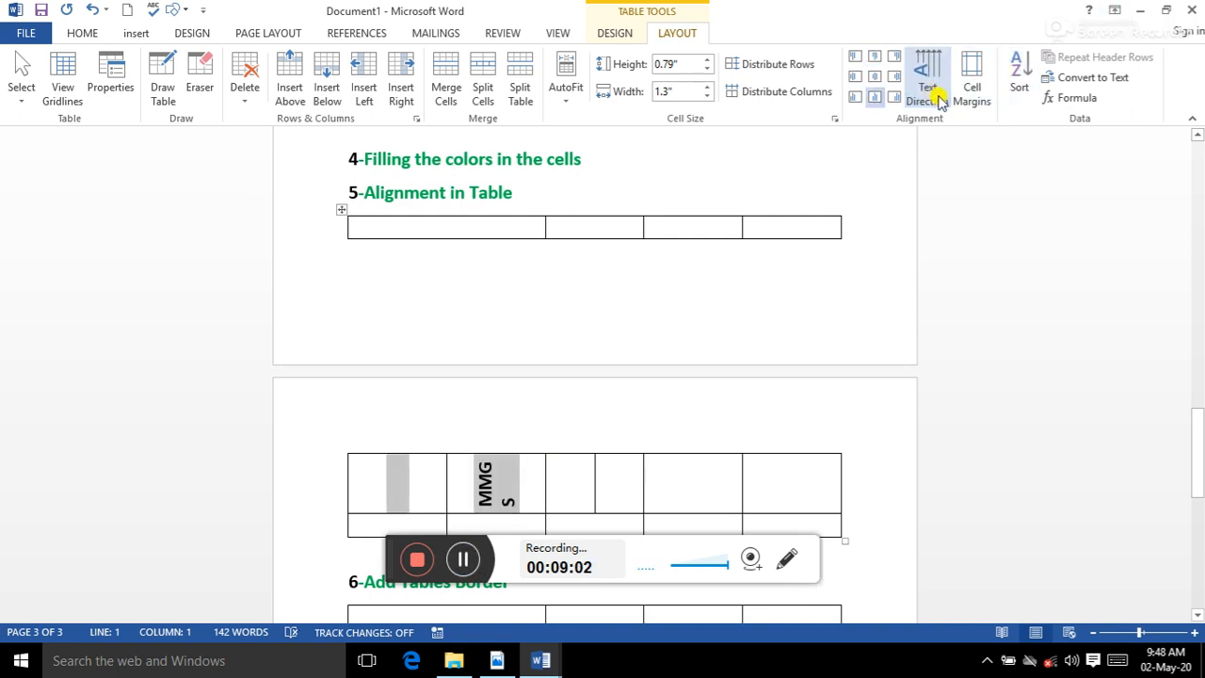
pyautogui.click(938, 86)
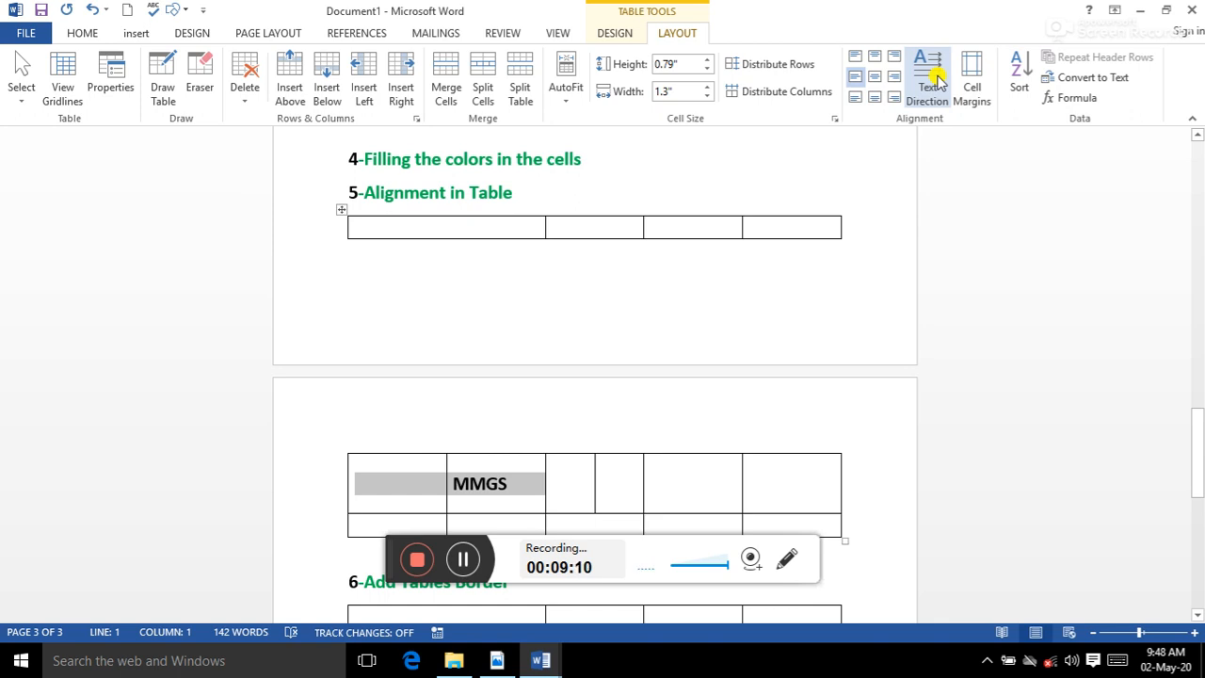
# Add a Diagonal Down Border to the first cell of the table under "6-Add Tables Border".
pyautogui.click(462, 559)
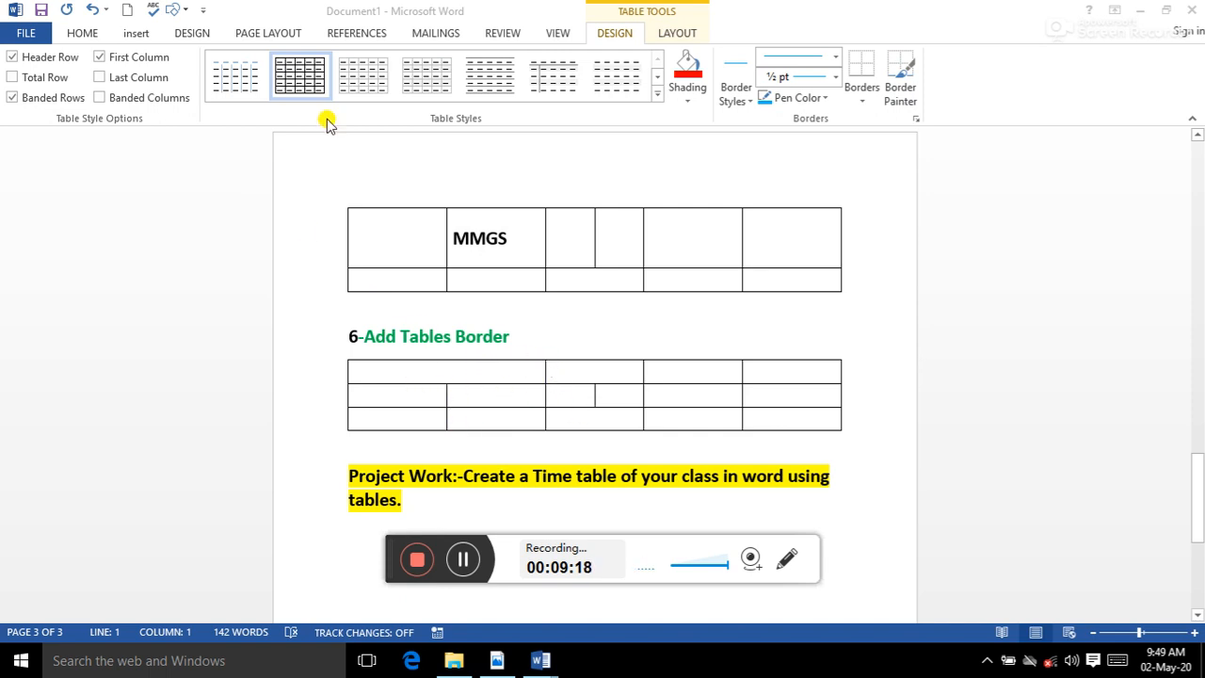
pyautogui.click(131, 32)
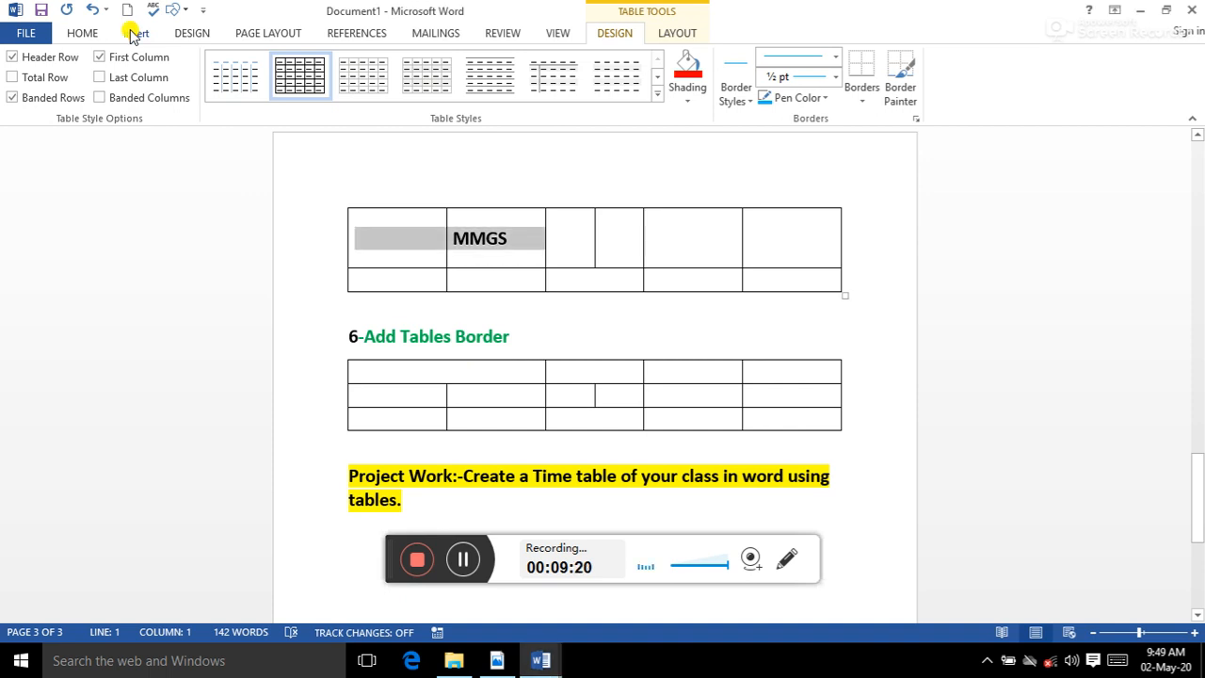
pyautogui.click(440, 367)
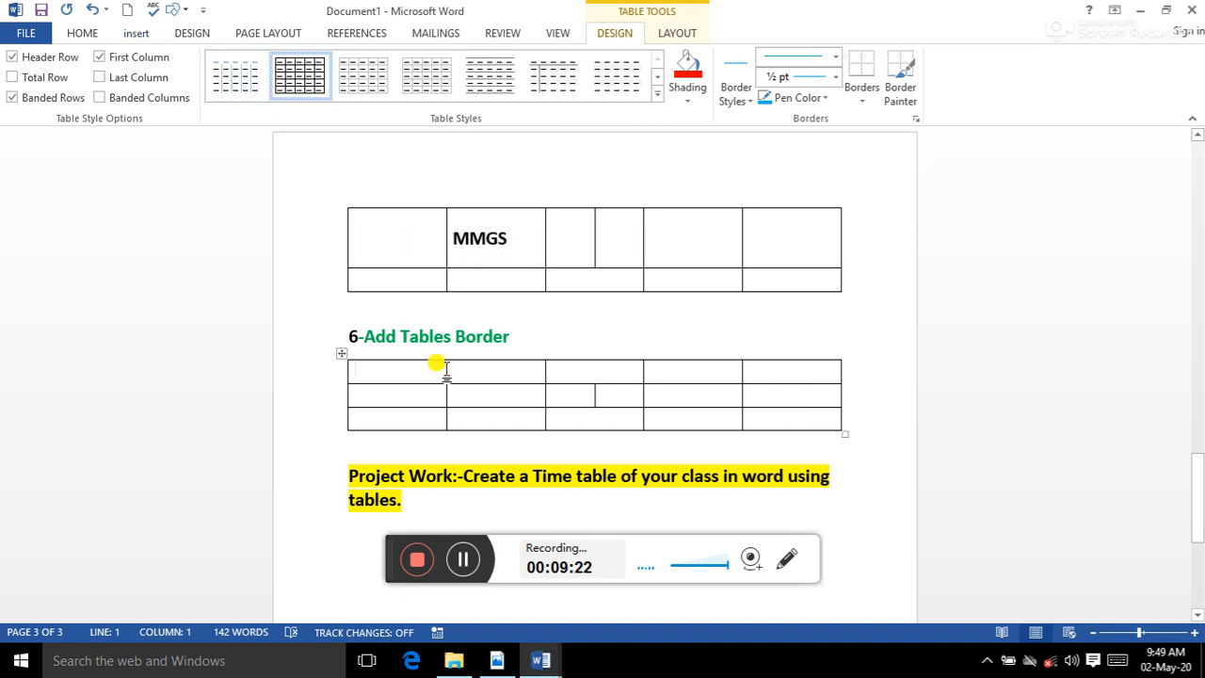
pyautogui.click(139, 35)
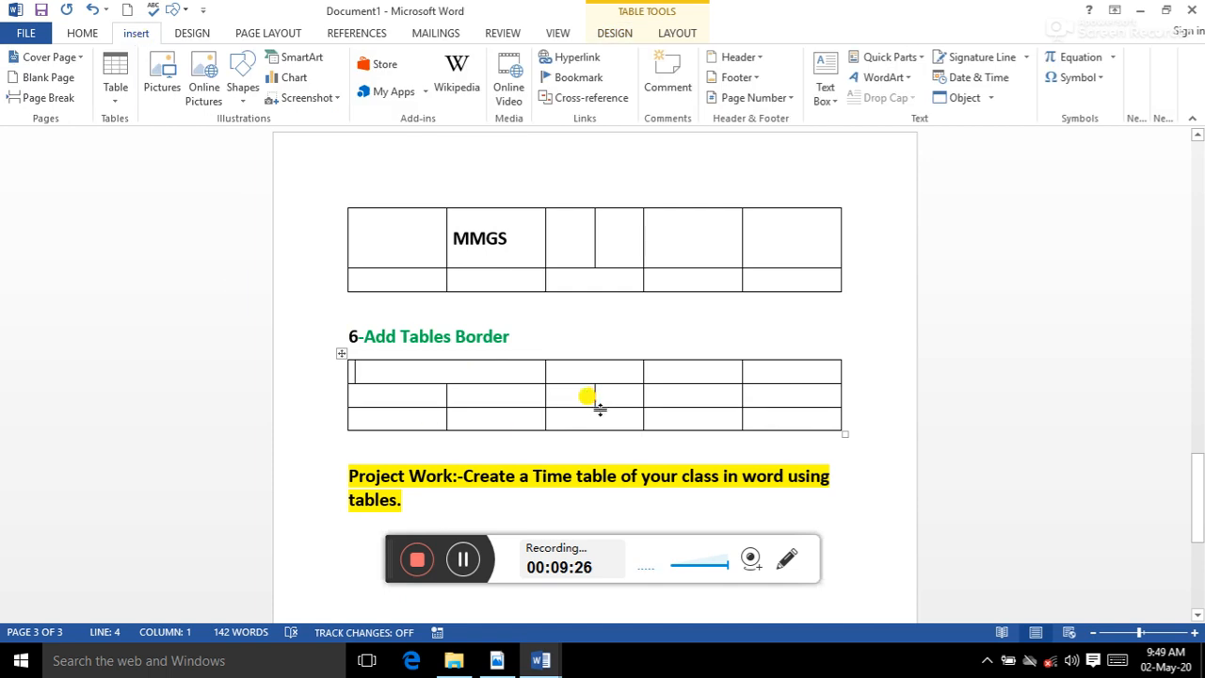
pyautogui.click(615, 35)
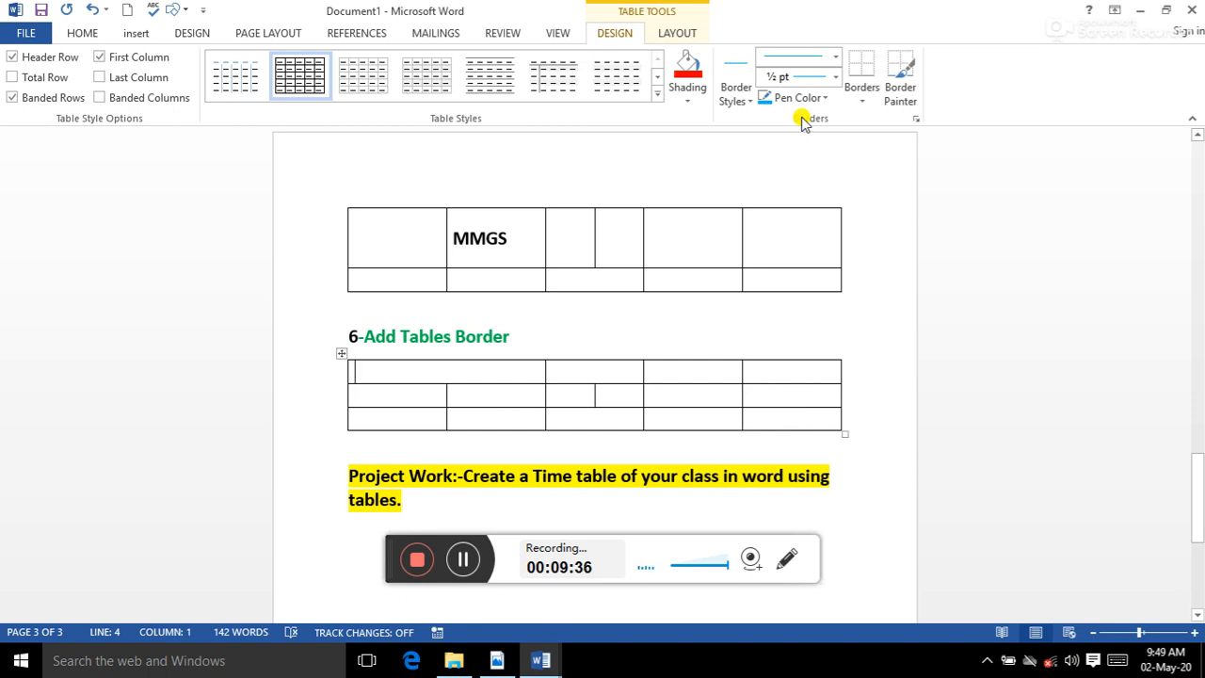
pyautogui.click(859, 98)
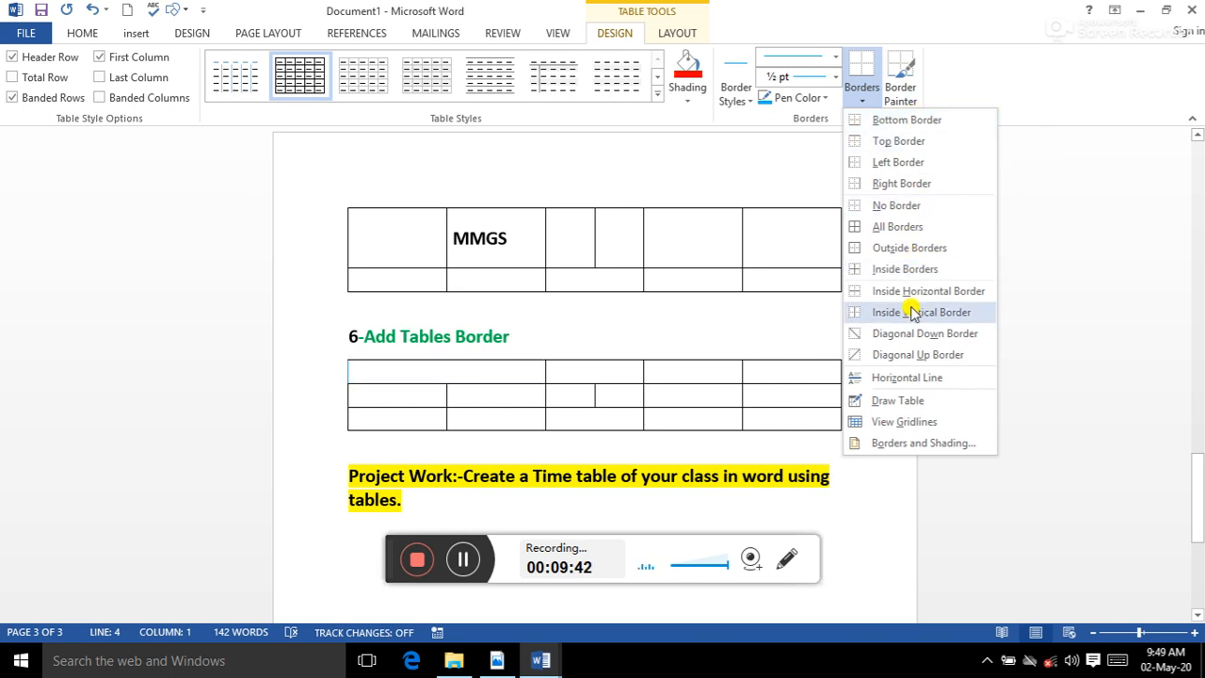
pyautogui.click(892, 333)
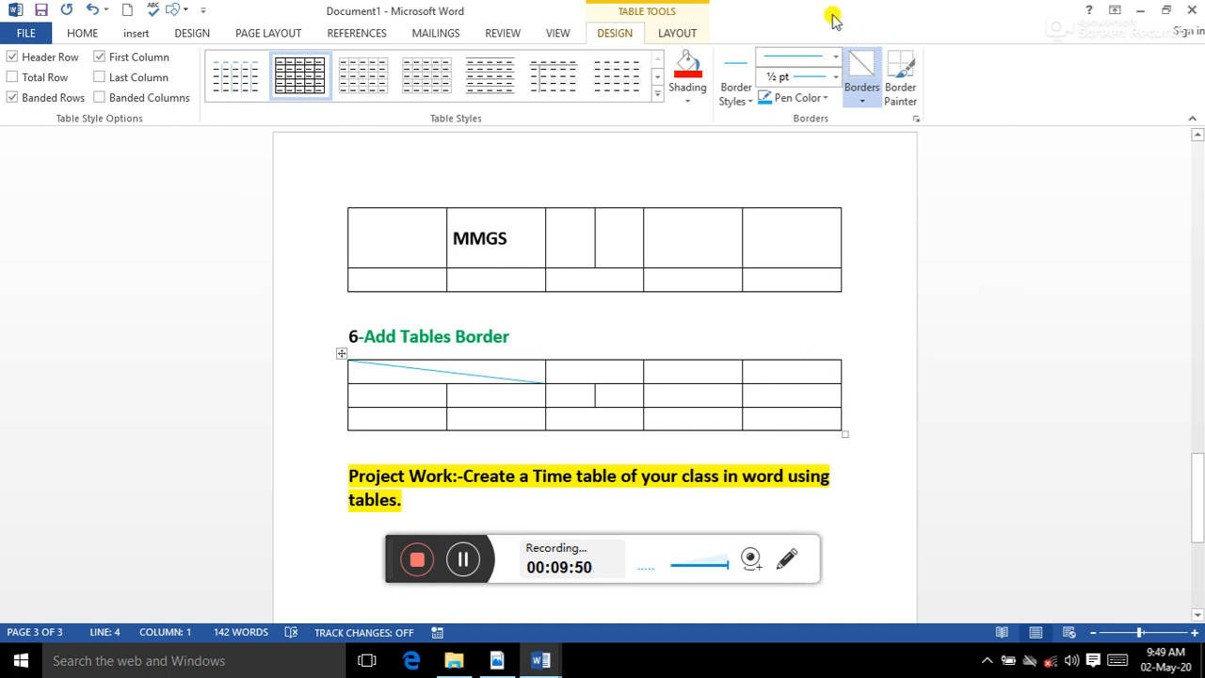
# Set the line weight for new table borders to 6 pt.
pyautogui.click(859, 98)
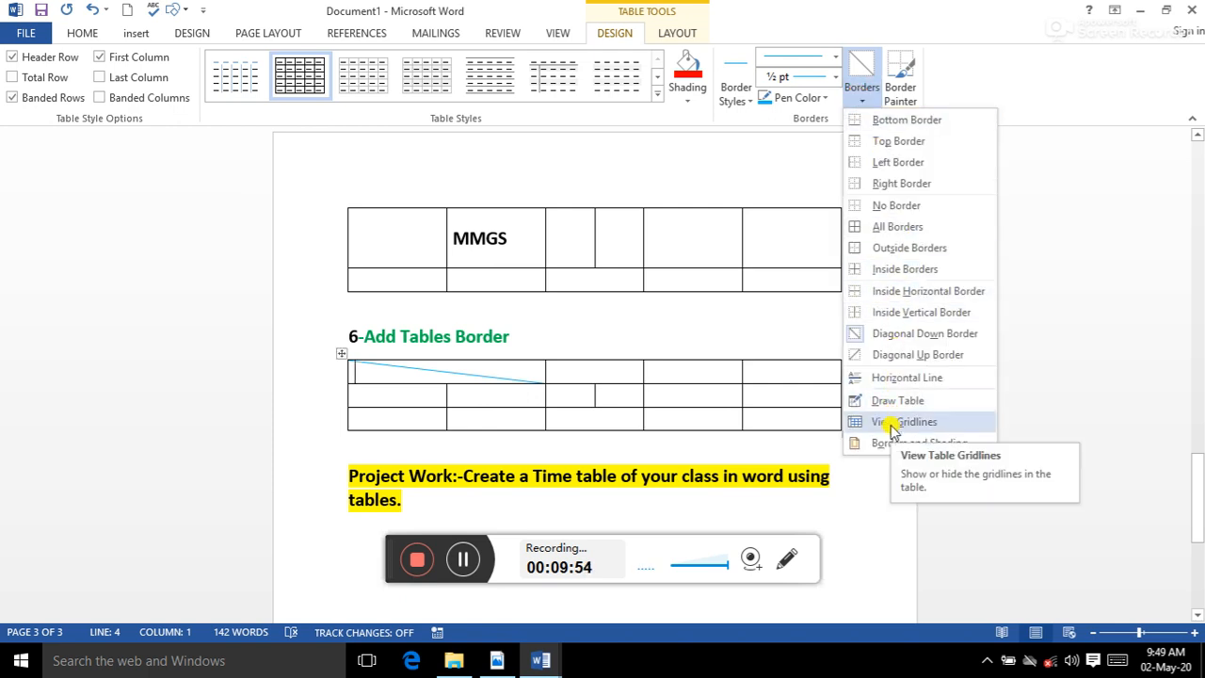
pyautogui.click(812, 115)
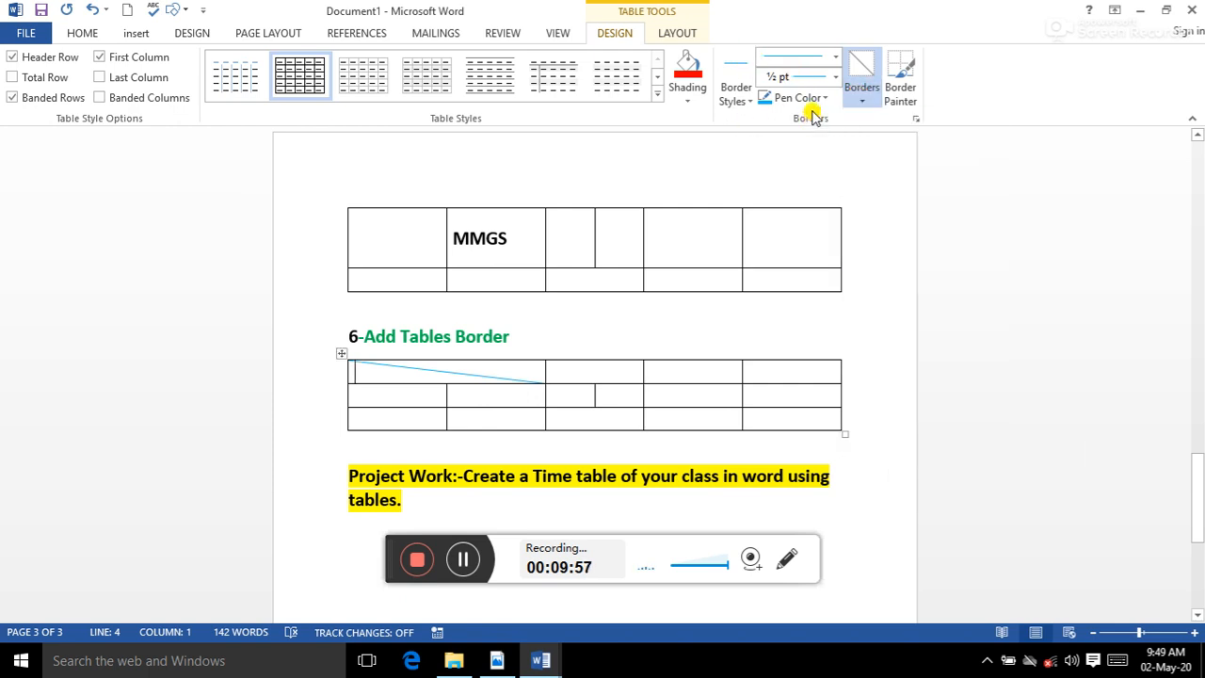
pyautogui.click(837, 76)
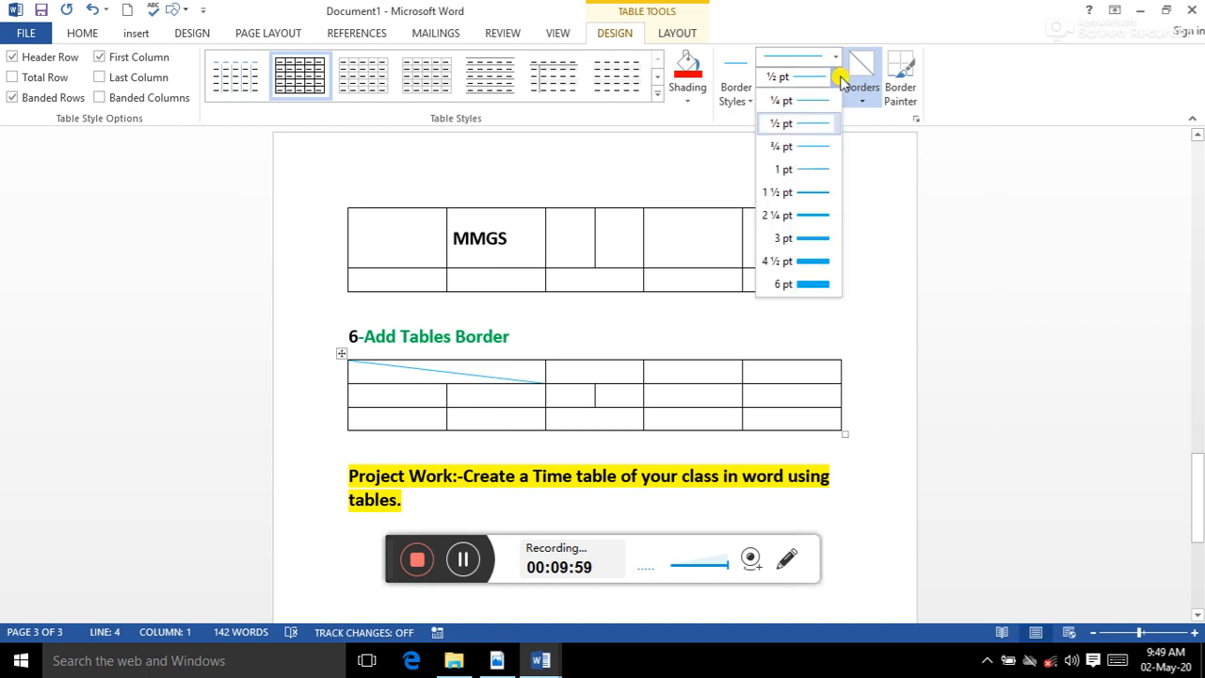
pyautogui.click(807, 286)
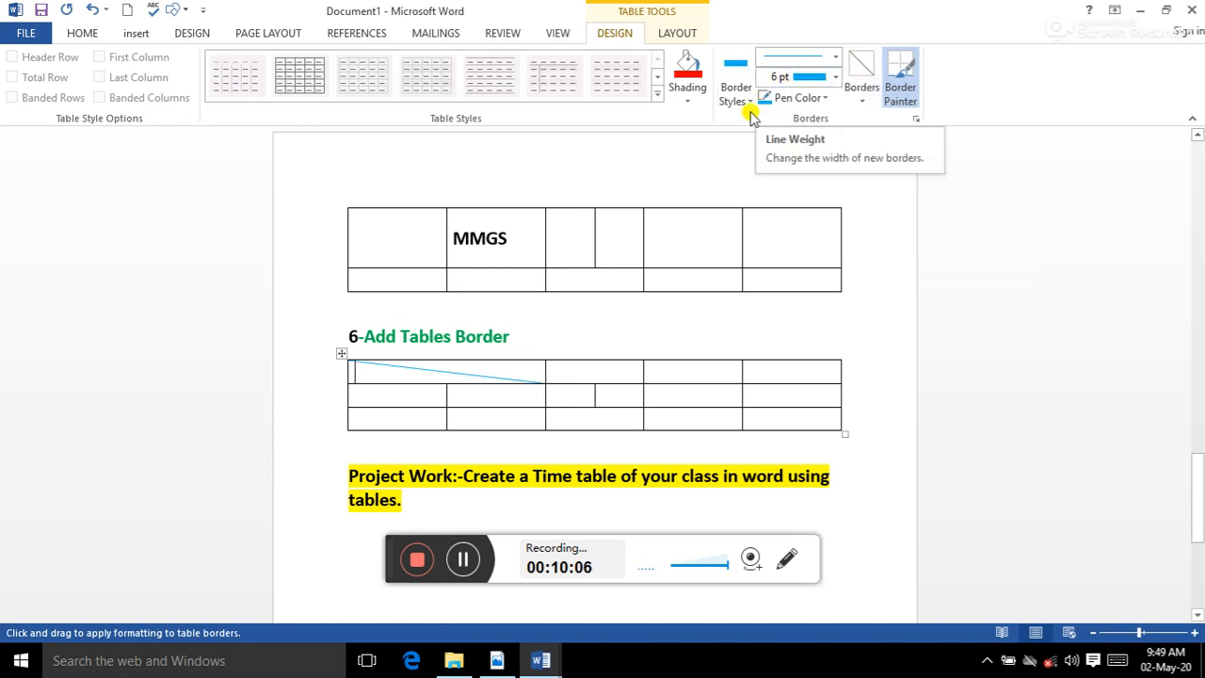
pyautogui.click(825, 100)
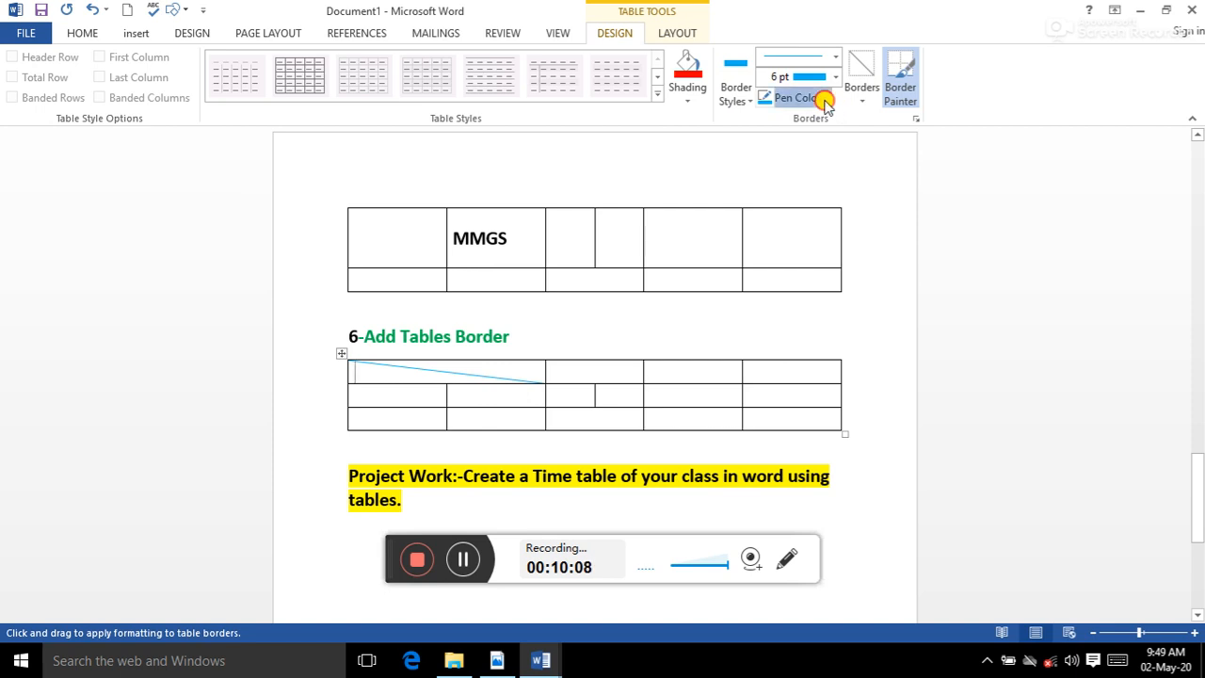
pyautogui.click(727, 121)
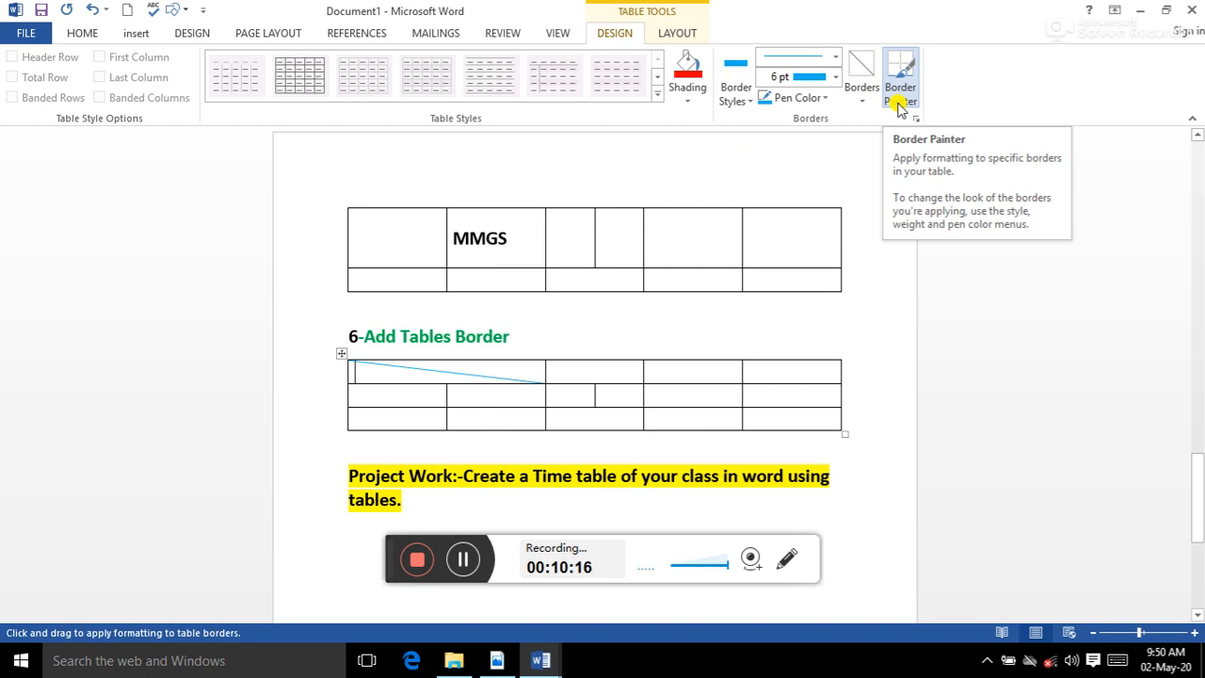
pyautogui.moveTo(1196, 480); pyautogui.dragTo(1197, 502)
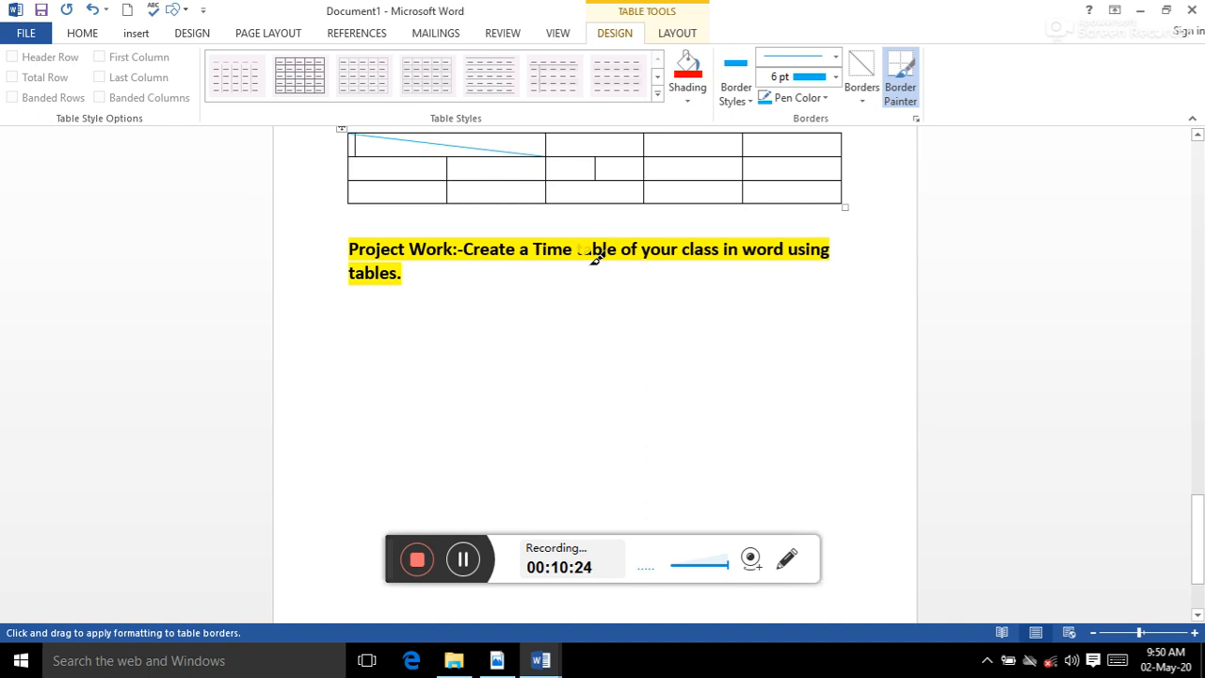
pyautogui.click(462, 559)
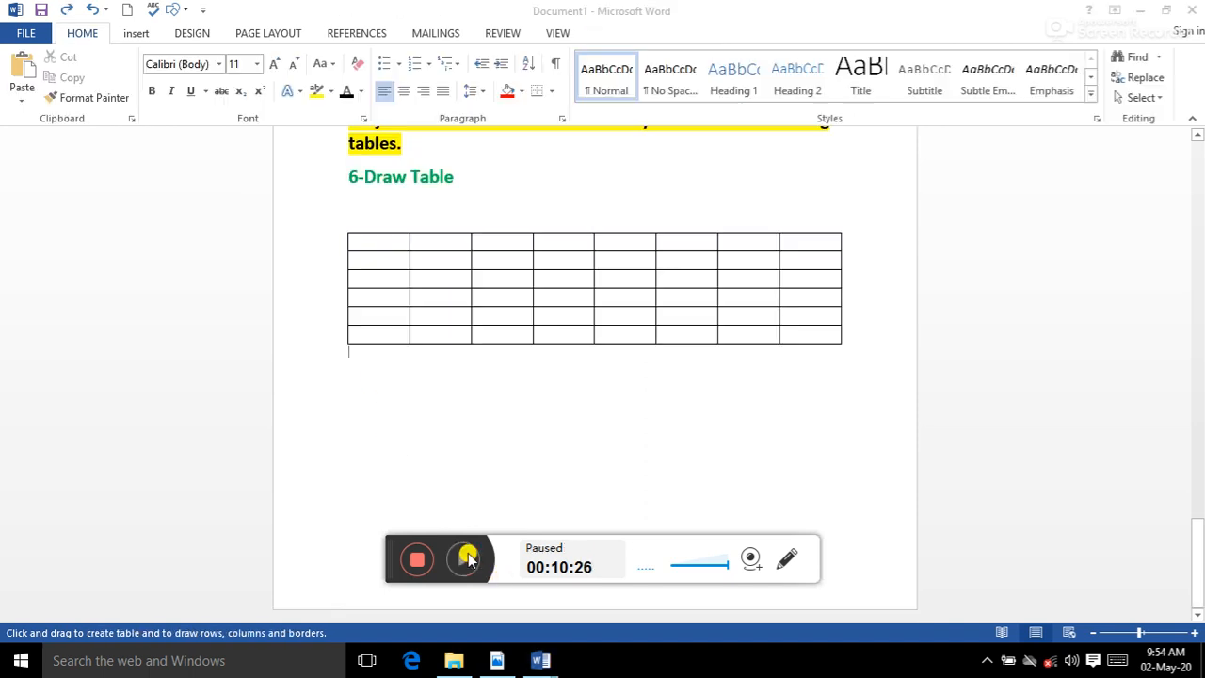
pyautogui.click(463, 559)
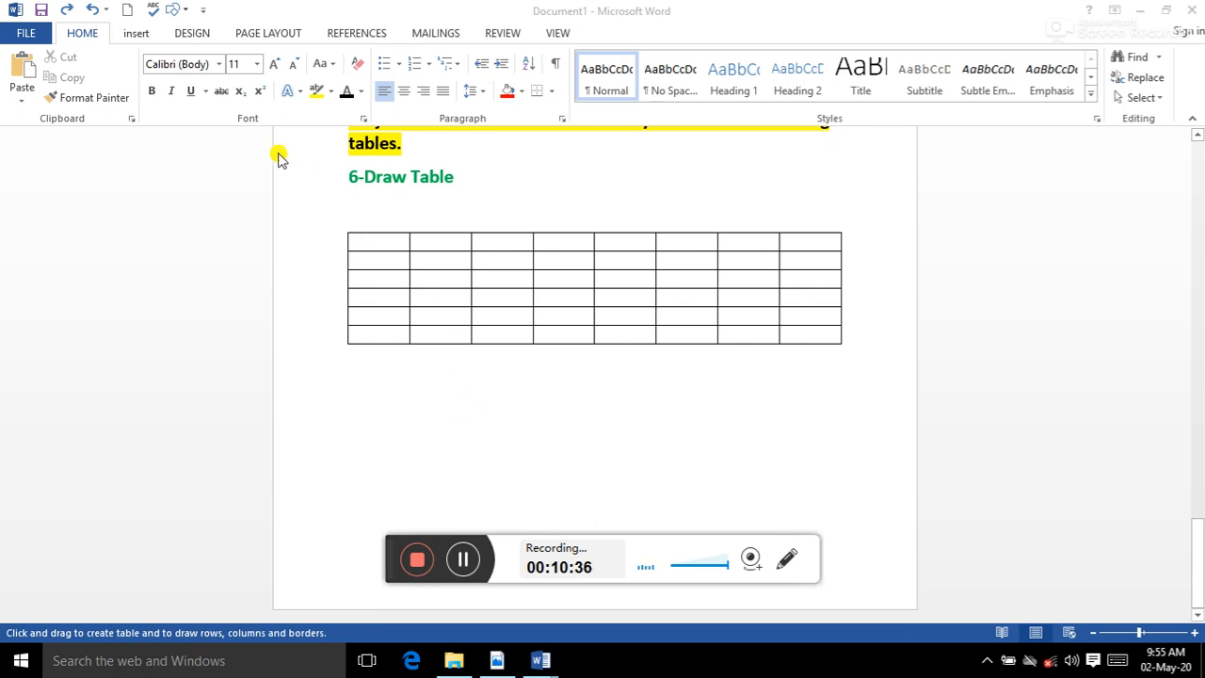
# With Draw Table, add vertical lines under "6-Draw Table" splitting the second column in rows 2 to 4 and the third column in rows 2 to 5.
pyautogui.click(151, 40)
pyautogui.click(150, 39)
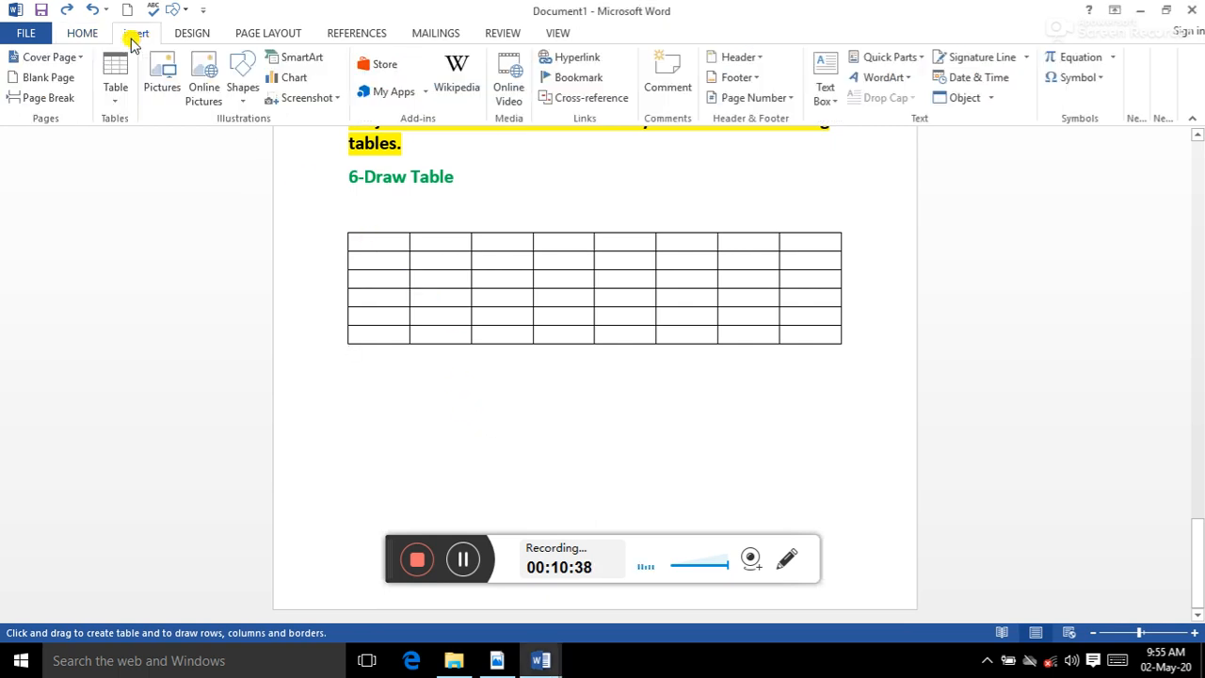
pyautogui.click(125, 106)
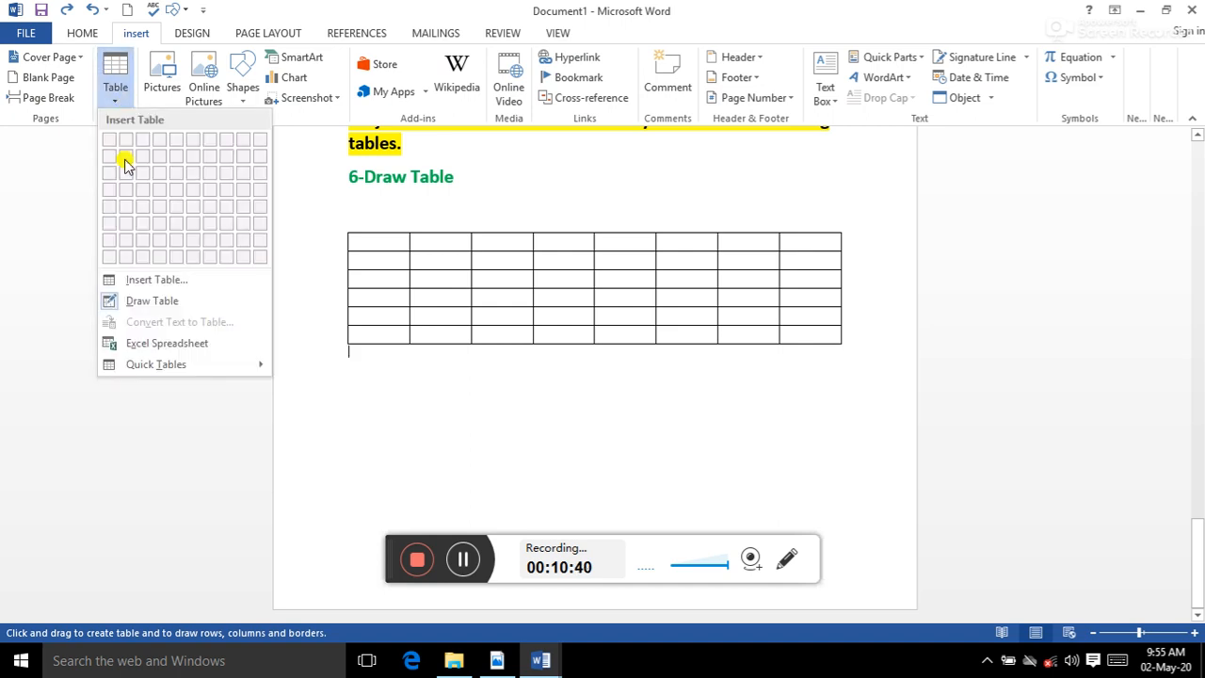
pyautogui.click(151, 299)
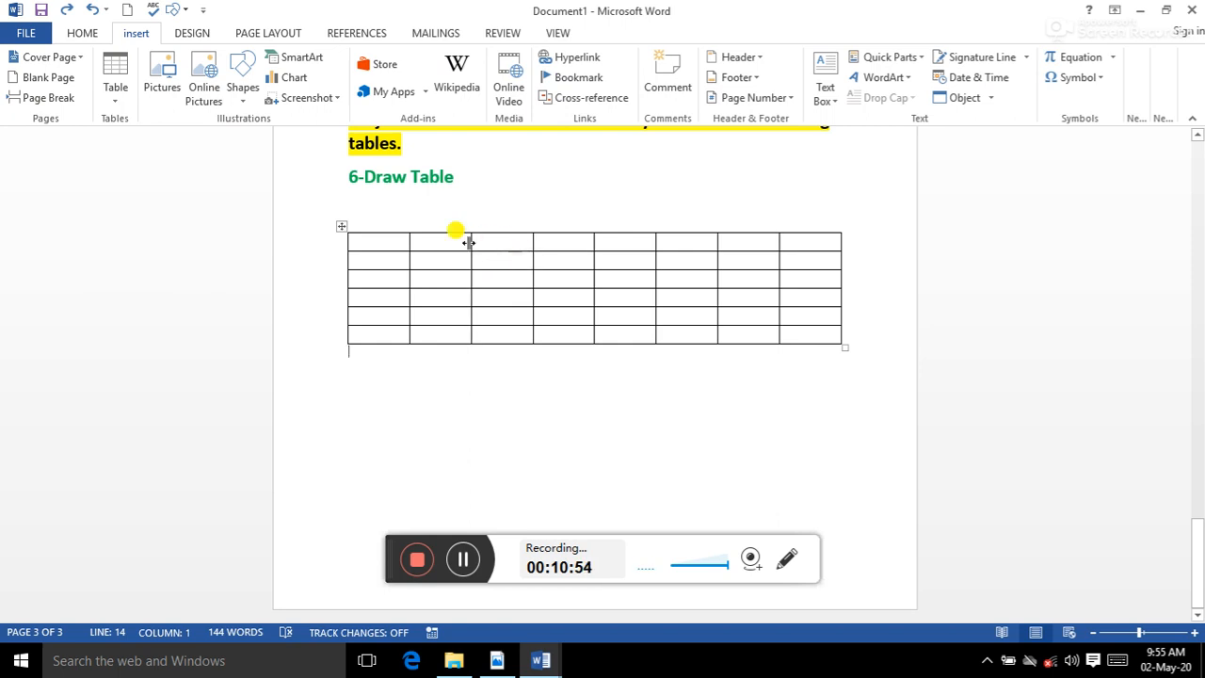
pyautogui.click(115, 89)
pyautogui.click(139, 302)
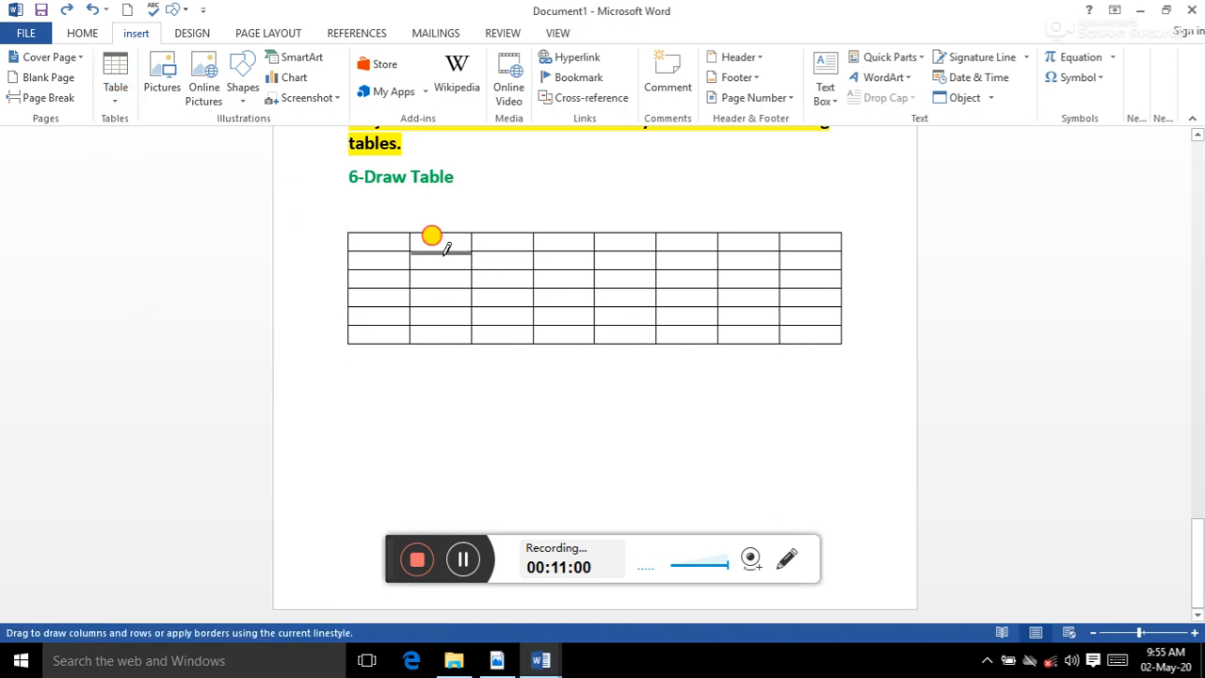
pyautogui.click(449, 302)
pyautogui.moveTo(449, 301)
pyautogui.mouseDown()
pyautogui.moveTo(443, 246)
pyautogui.moveTo(511, 320)
pyautogui.mouseUp()
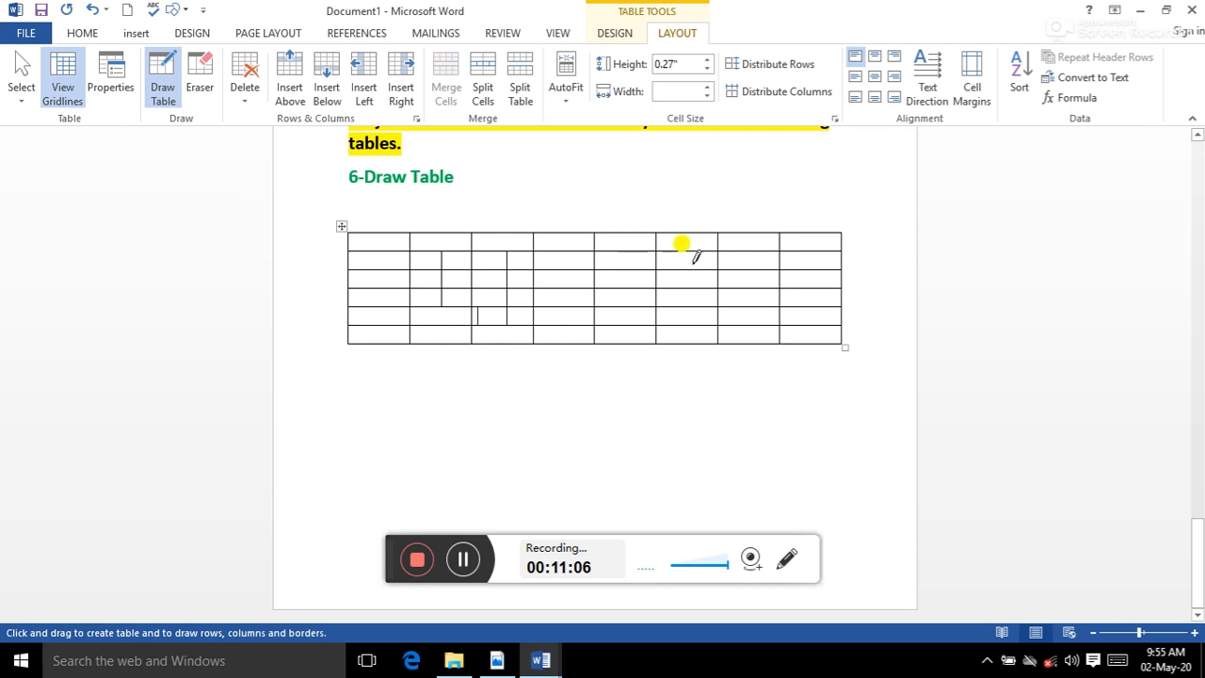
# Draw a separate table about 1.15" wide and 0.83" high below the large grid, and divide it into two rows and two columns.
pyautogui.moveTo(430, 376)
pyautogui.mouseDown()
pyautogui.moveTo(435, 433)
pyautogui.moveTo(516, 431)
pyautogui.mouseUp()
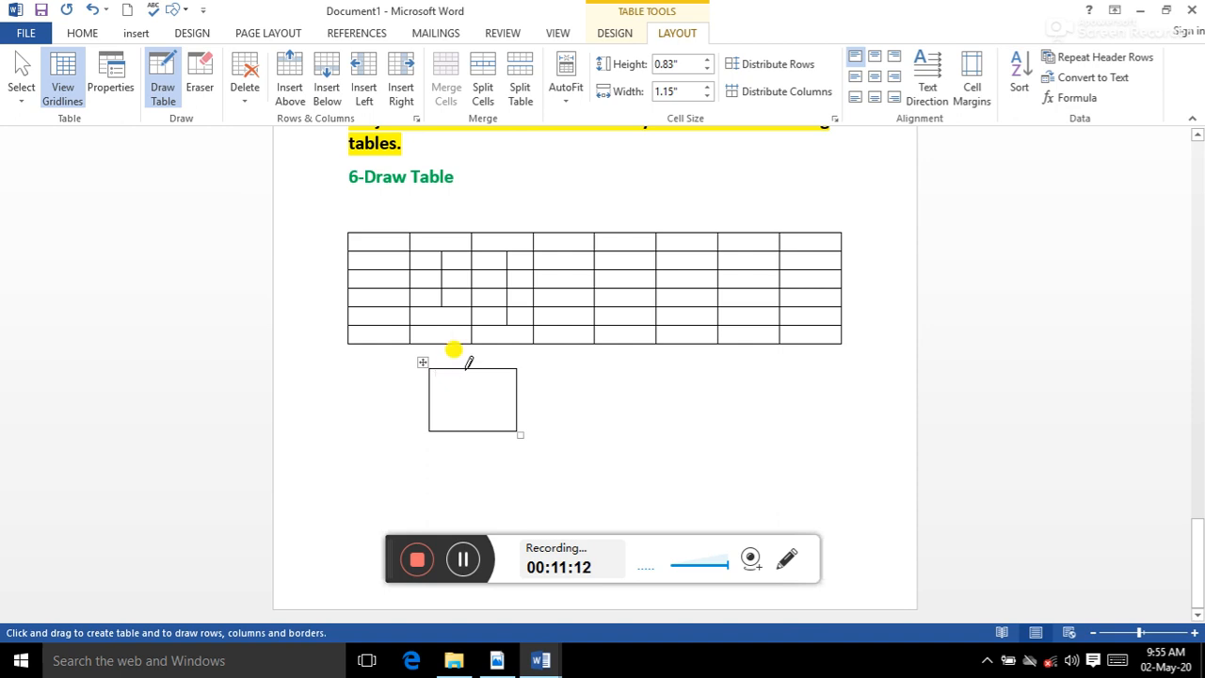
pyautogui.moveTo(465, 369)
pyautogui.mouseDown()
pyautogui.moveTo(465, 430)
pyautogui.moveTo(433, 402)
pyautogui.moveTo(490, 401)
pyautogui.mouseUp()
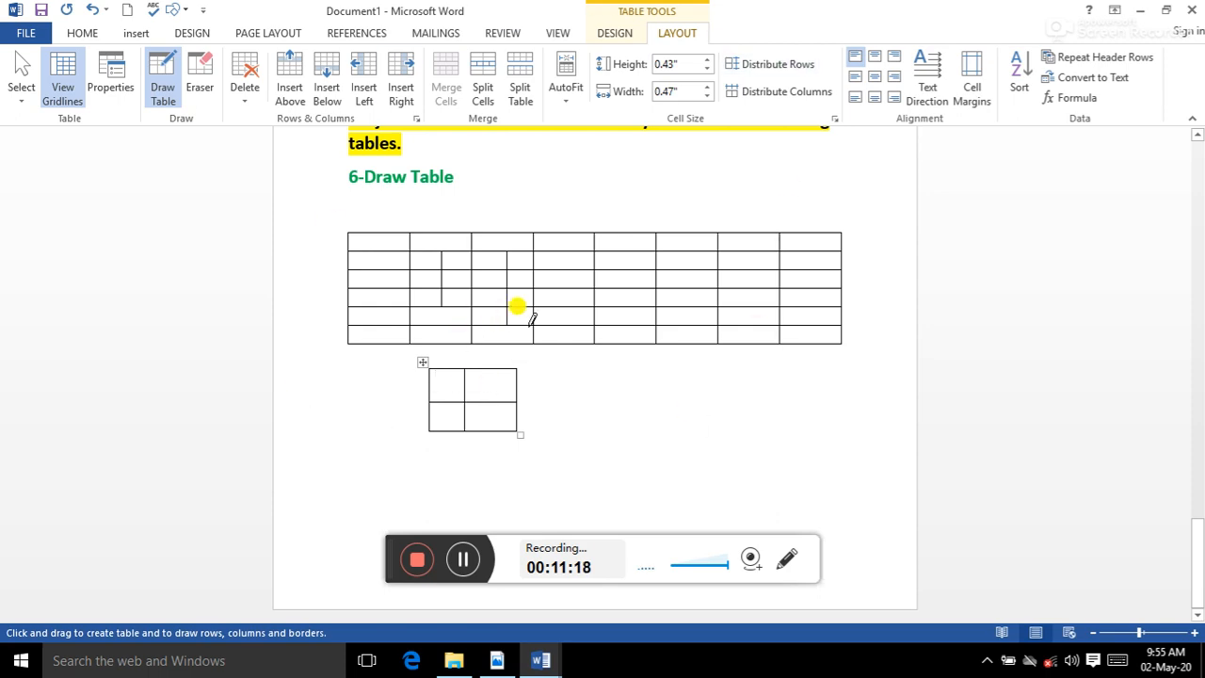
pyautogui.scroll(15, 637, 350)
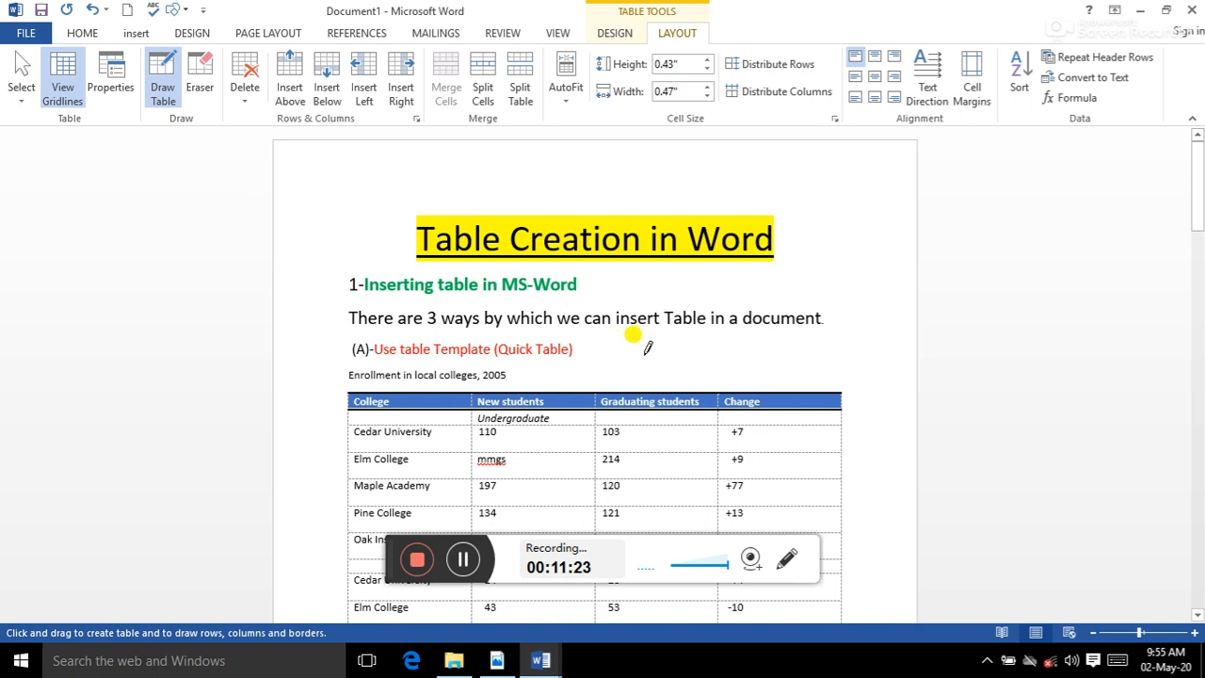
pyautogui.scroll(-10, 638, 350)
pyautogui.scroll(-10, 648, 348)
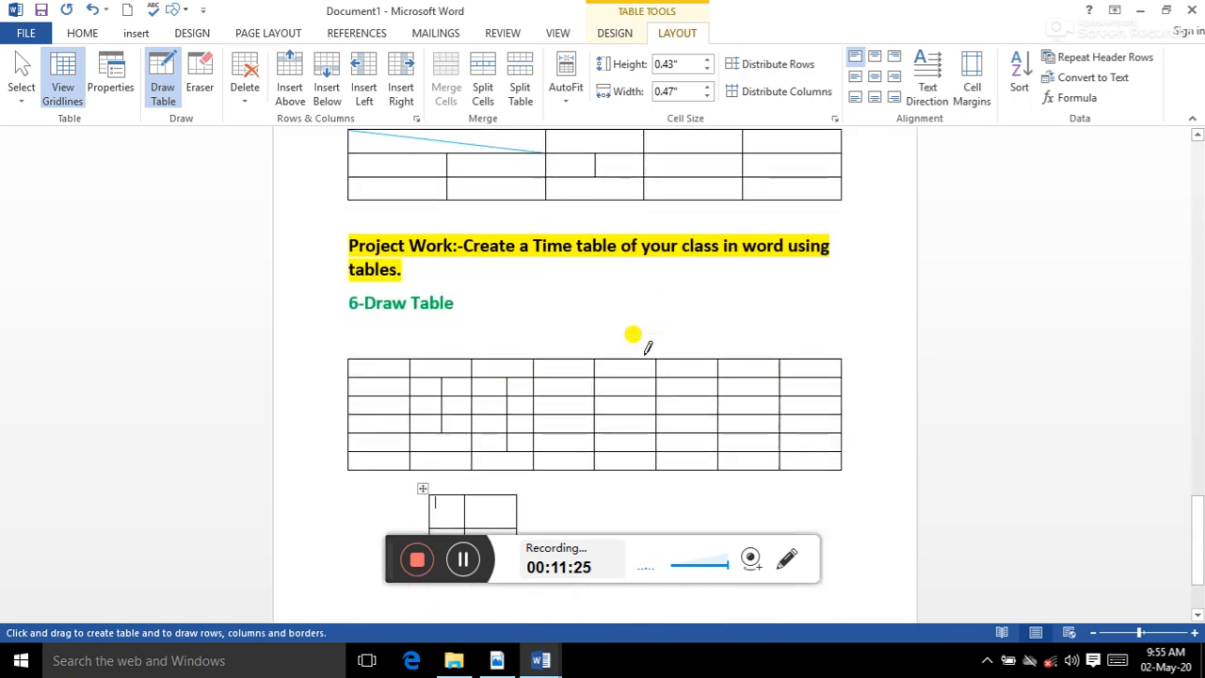